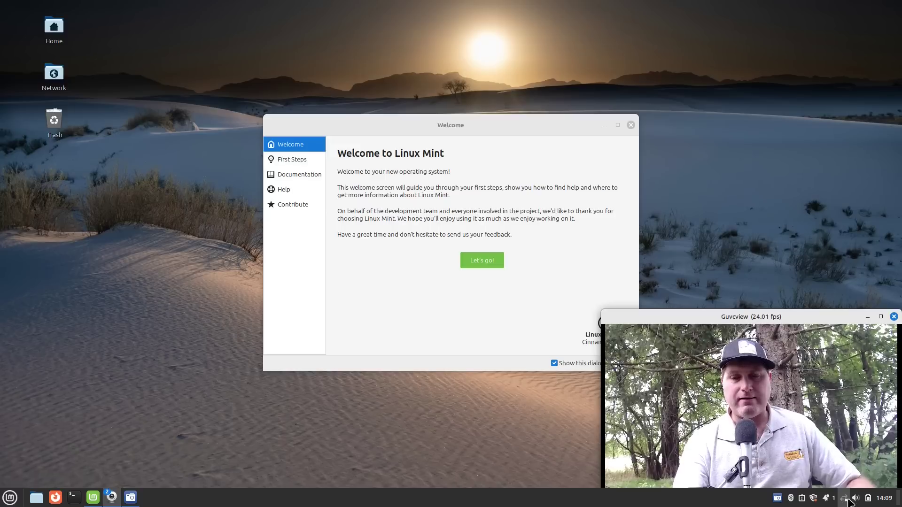
Step: Show the available wireless networks from the tray network icon
{"action": "left_click", "coordinate": [844, 498]}
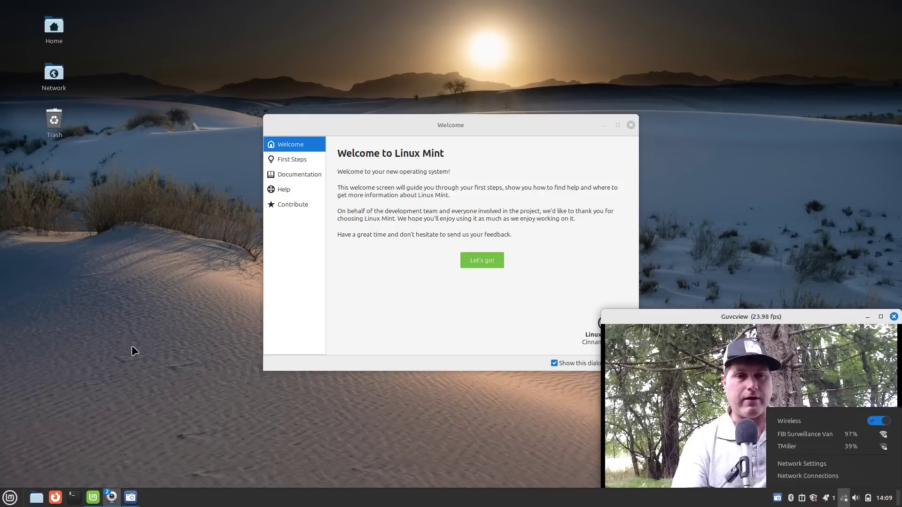
Step: View First Steps in Welcome, join the FBI Surveillance Van Wi-Fi, and close Welcome
{"action": "left_click", "coordinate": [307, 159]}
{"action": "left_click", "coordinate": [297, 161]}
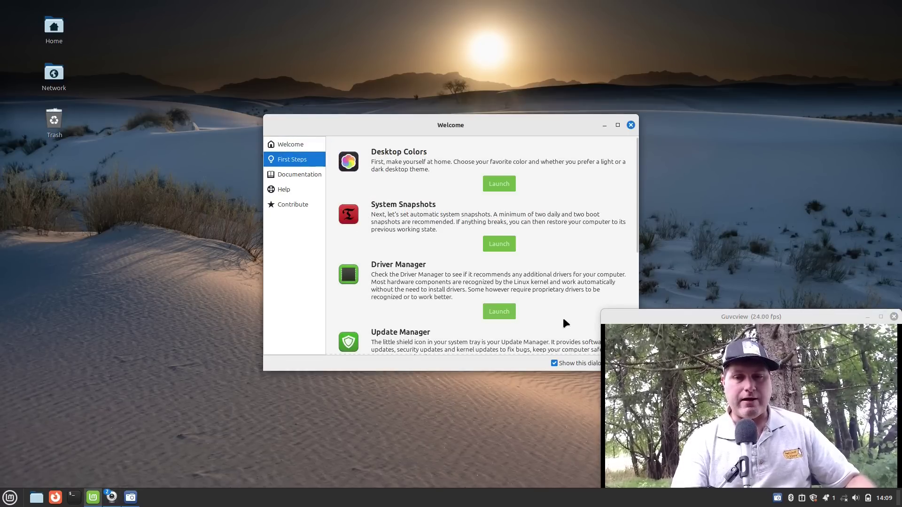
{"action": "left_click", "coordinate": [843, 496]}
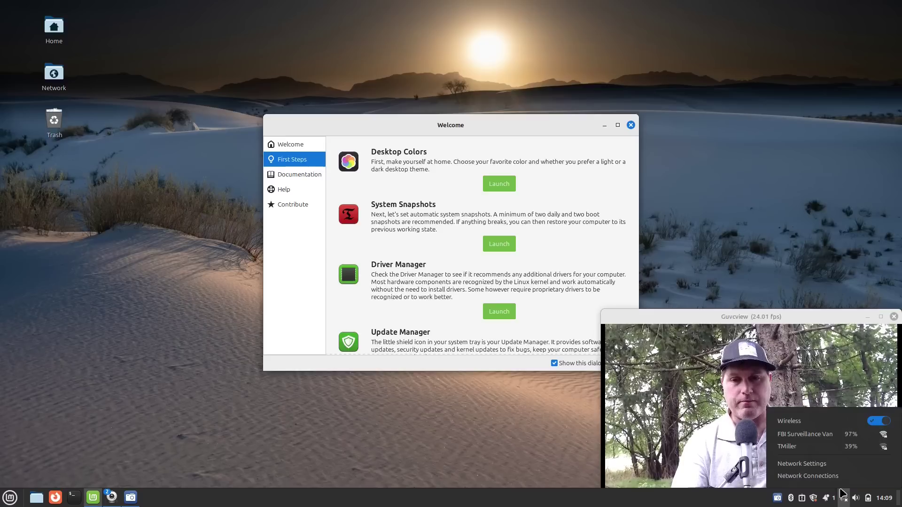
{"action": "left_click", "coordinate": [825, 434]}
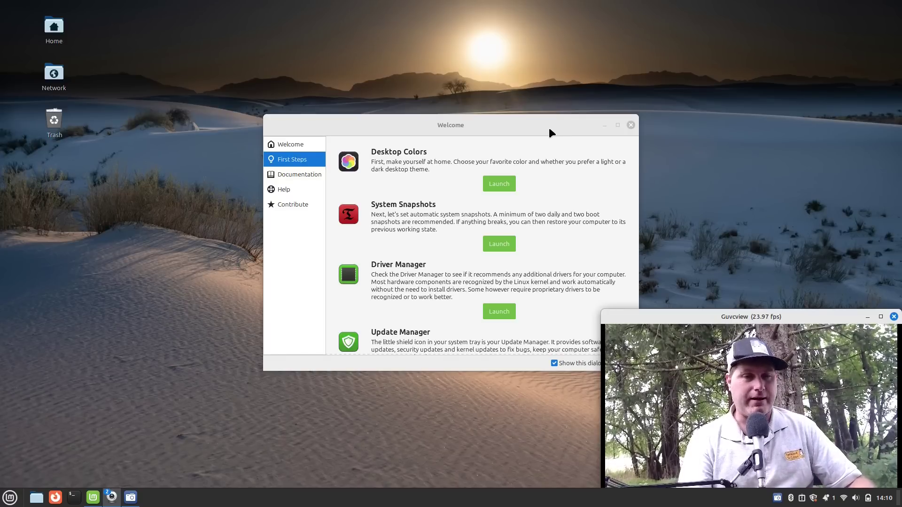
{"action": "left_click_drag", "start_coordinate": [549, 128], "coordinate": [477, 134]}
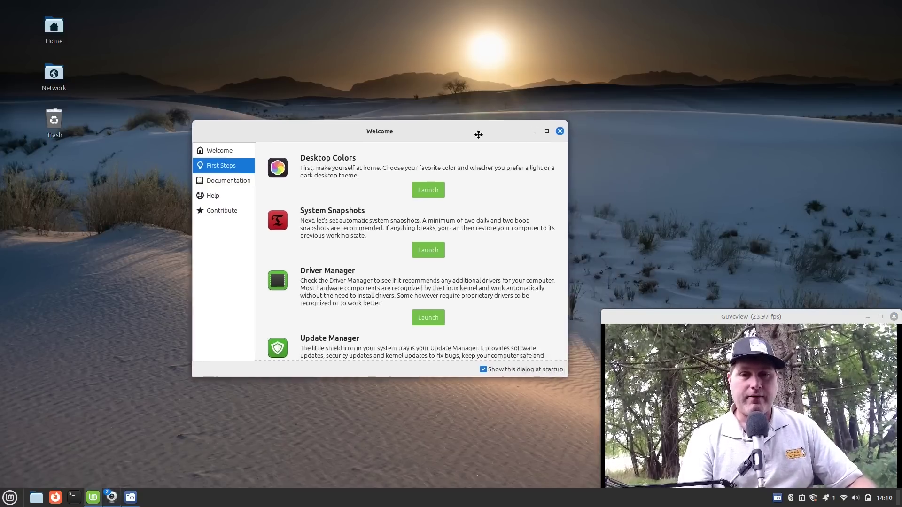
{"action": "left_click", "coordinate": [559, 131]}
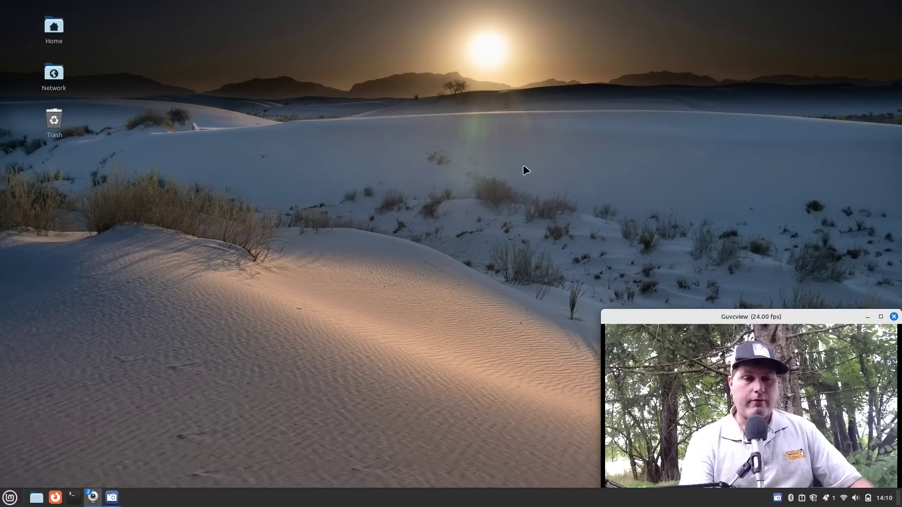
Step: Open the Home folder in Nemo with Super+E and hide its dot-folders
{"action": "mouse_move", "coordinate": [89, 497]}
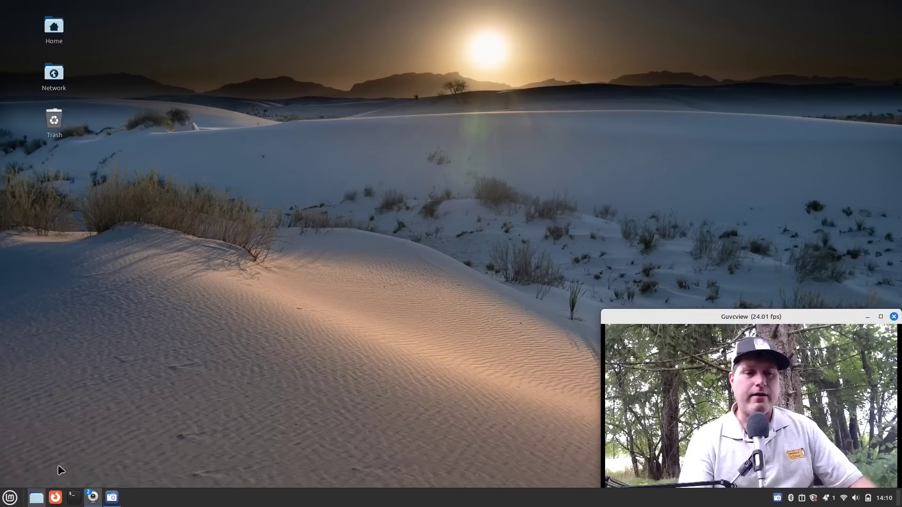
{"action": "key", "text": "super+e"}
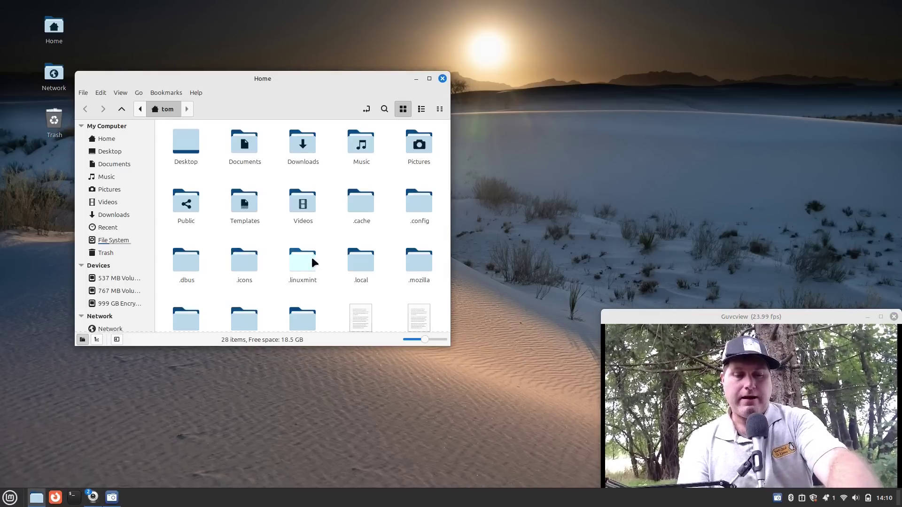
{"action": "key", "text": "ctrl+h"}
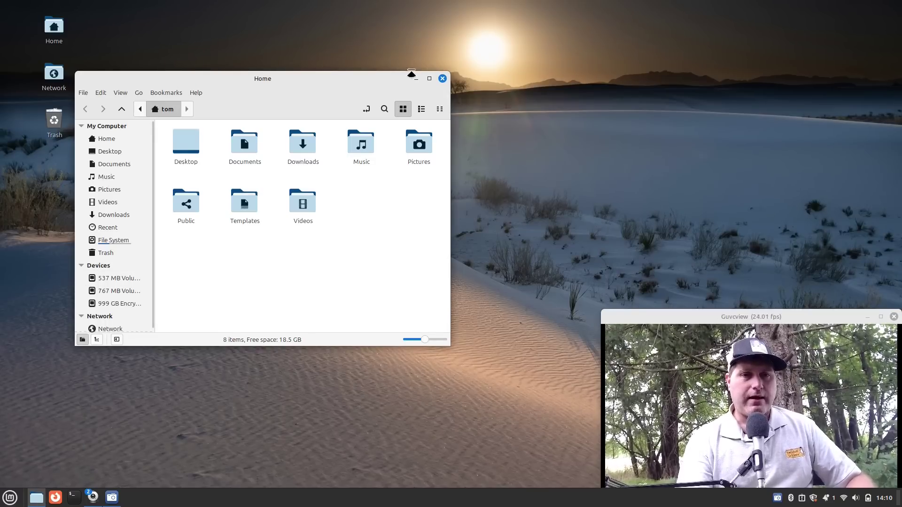
Step: Reopen Home from the desktop icon with hidden files shown
{"action": "left_click", "coordinate": [442, 78]}
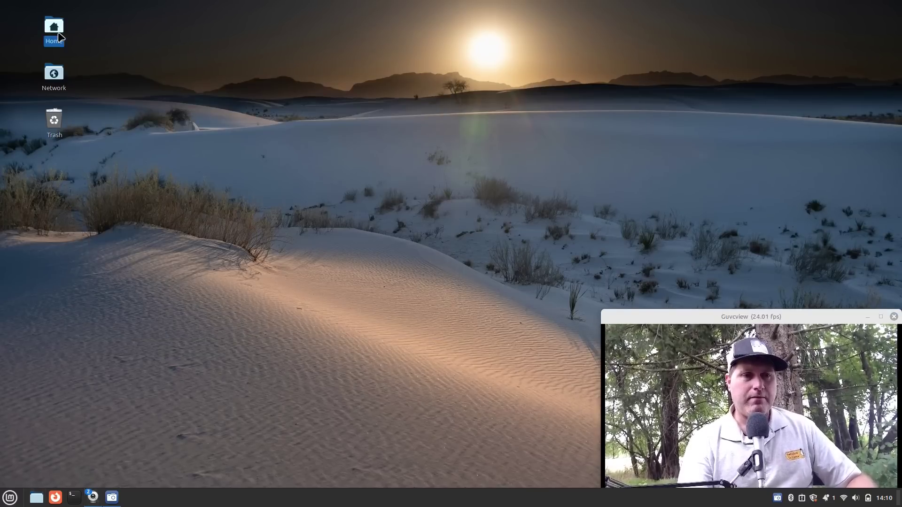
{"action": "double_click", "coordinate": [74, 30]}
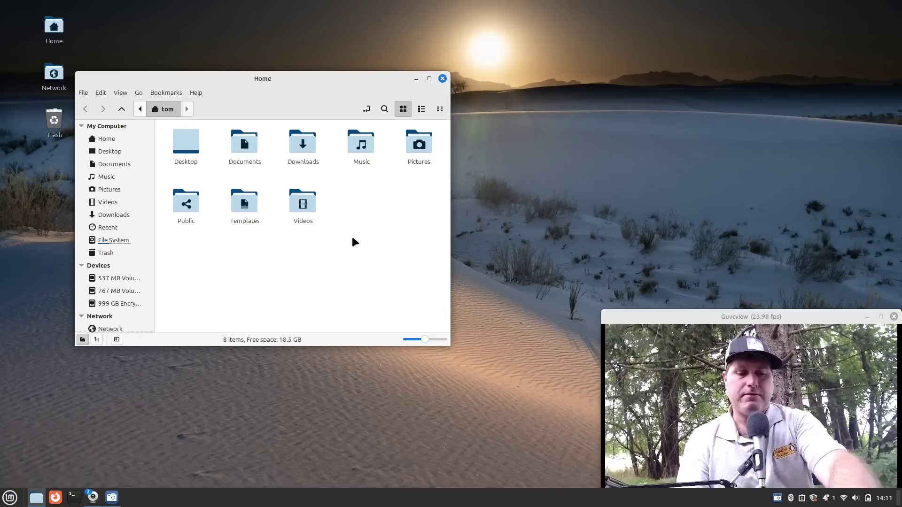
{"action": "key", "text": "ctrl+h"}
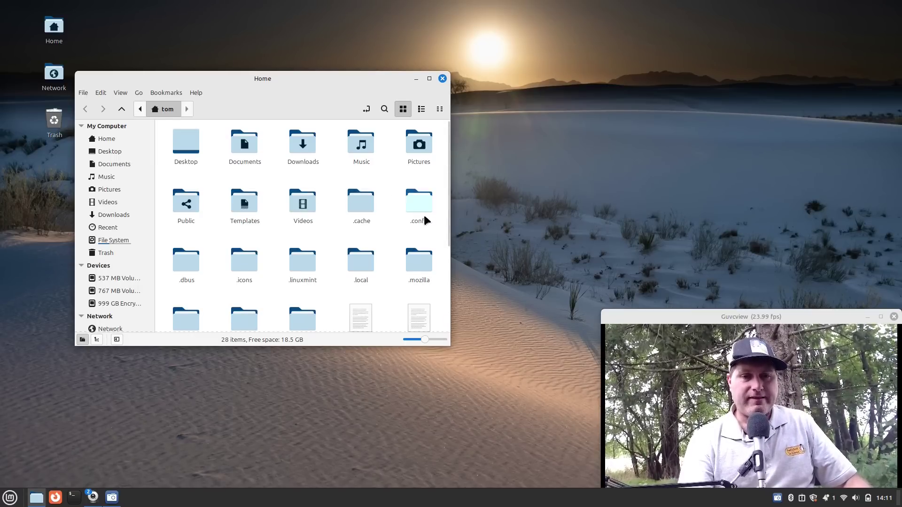
Step: Scroll through Home's hidden items and open .mozilla, then its firefox folder
{"action": "scroll", "coordinate": [411, 263], "scroll_direction": "down", "scroll_amount": 2}
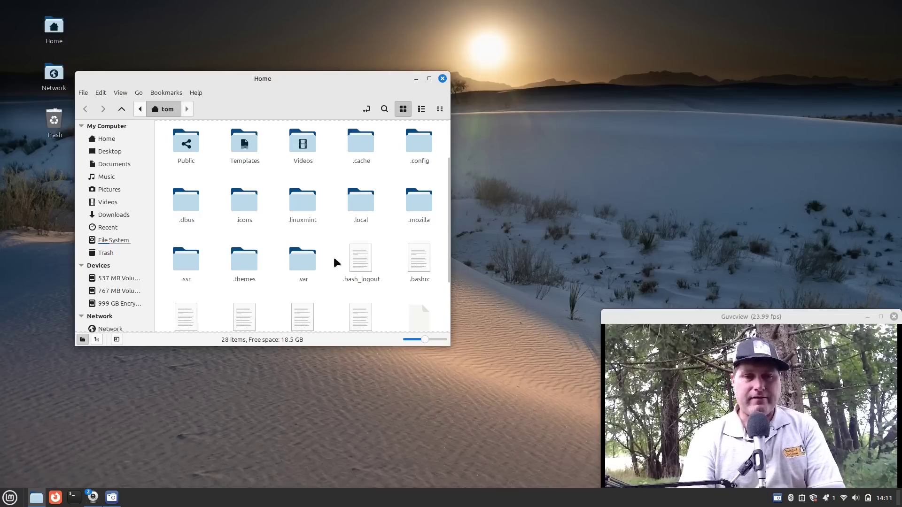
{"action": "scroll", "coordinate": [348, 295], "scroll_direction": "down", "scroll_amount": 3}
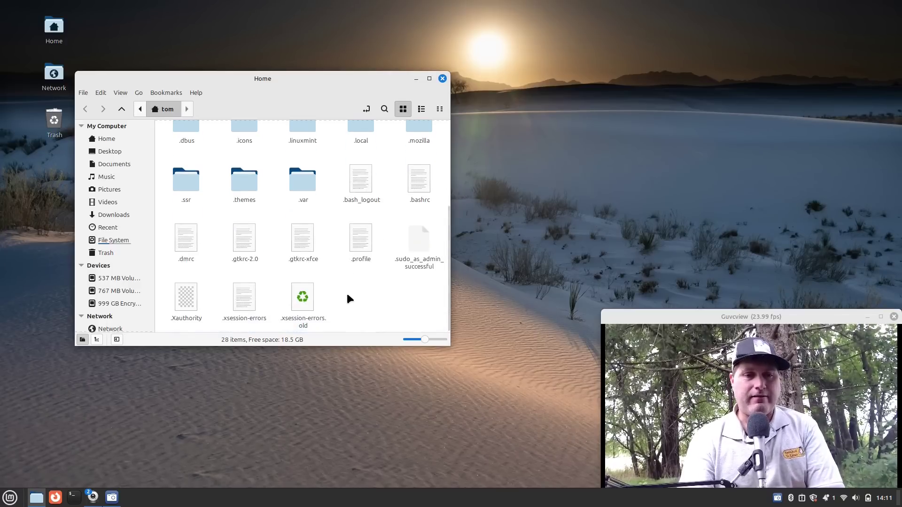
{"action": "scroll", "coordinate": [336, 263], "scroll_direction": "up", "scroll_amount": 5}
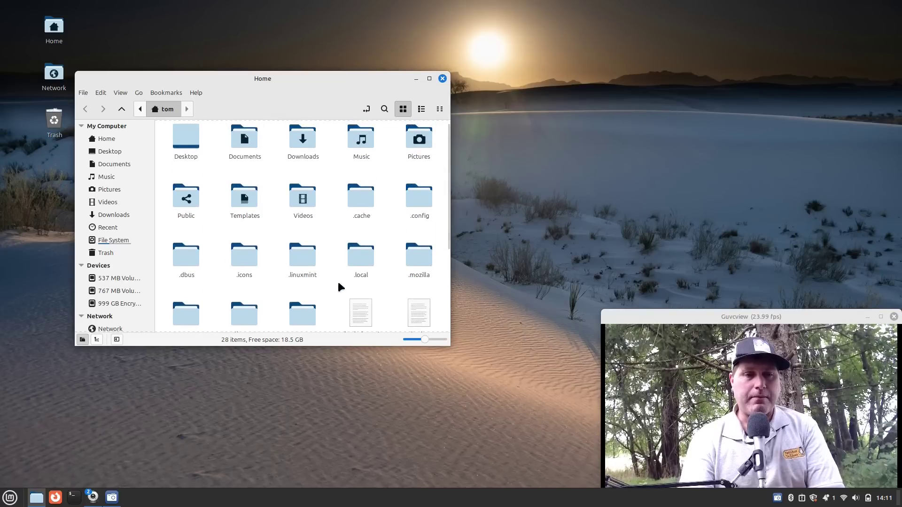
{"action": "double_click", "coordinate": [411, 251]}
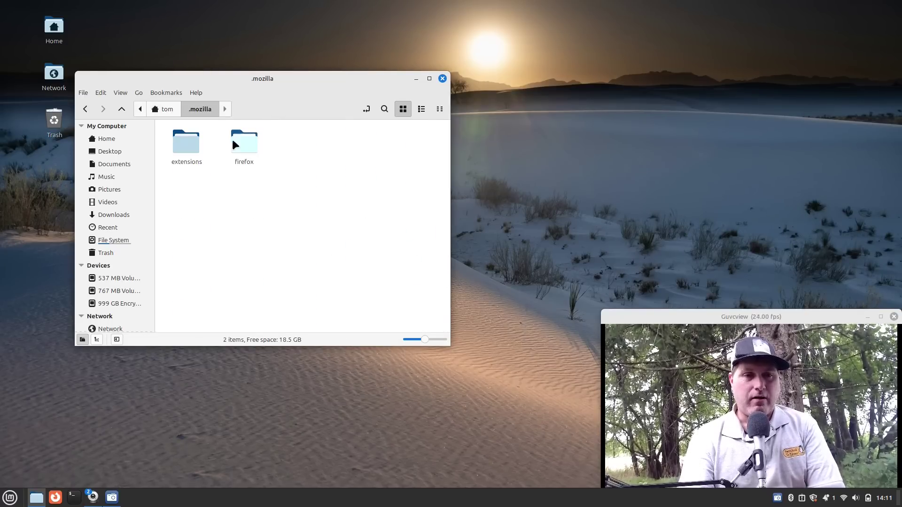
{"action": "double_click", "coordinate": [246, 140]}
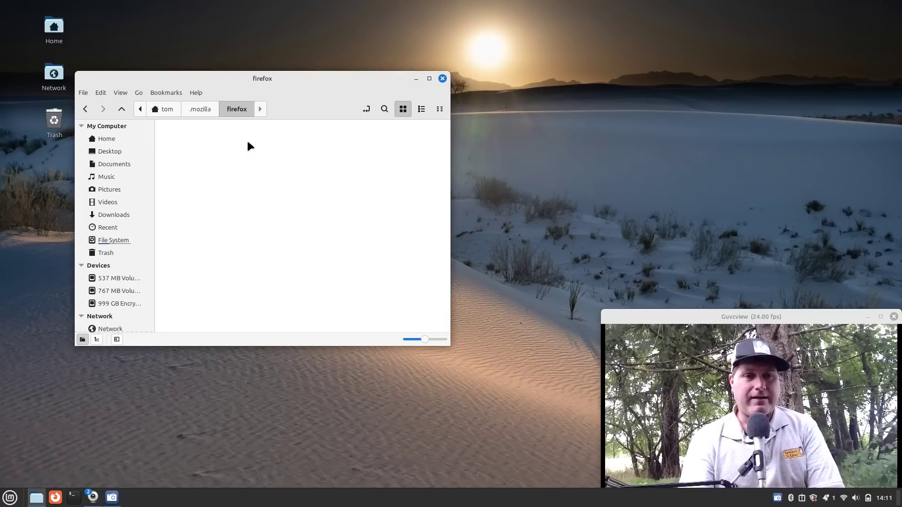
Step: Browse the extensions and firefox folders, return to Home, and open the applications menu
{"action": "left_click", "coordinate": [197, 104]}
{"action": "double_click", "coordinate": [184, 144]}
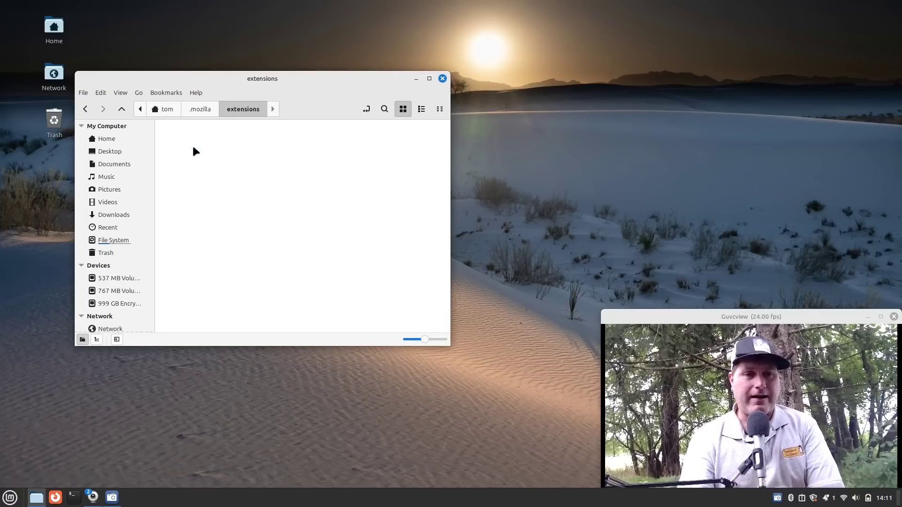
{"action": "left_click", "coordinate": [200, 106]}
{"action": "double_click", "coordinate": [254, 149]}
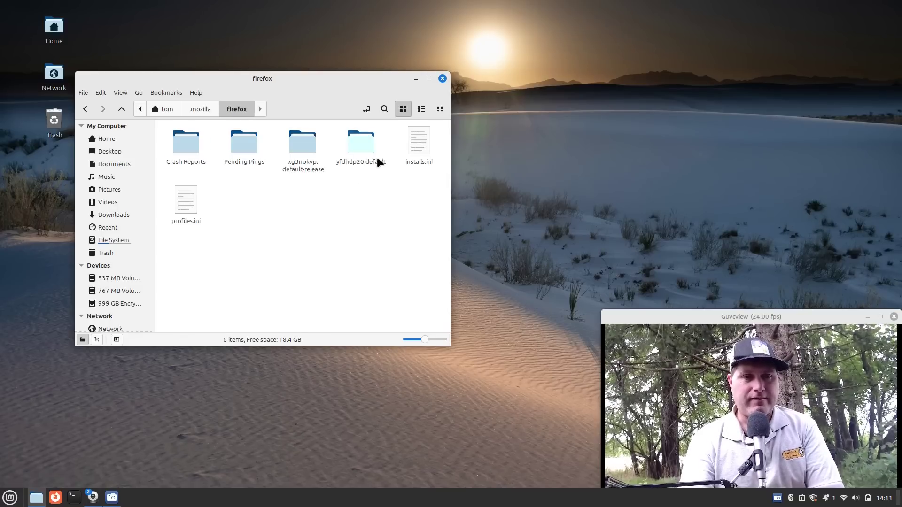
{"action": "left_click", "coordinate": [195, 109]}
{"action": "left_click", "coordinate": [167, 109]}
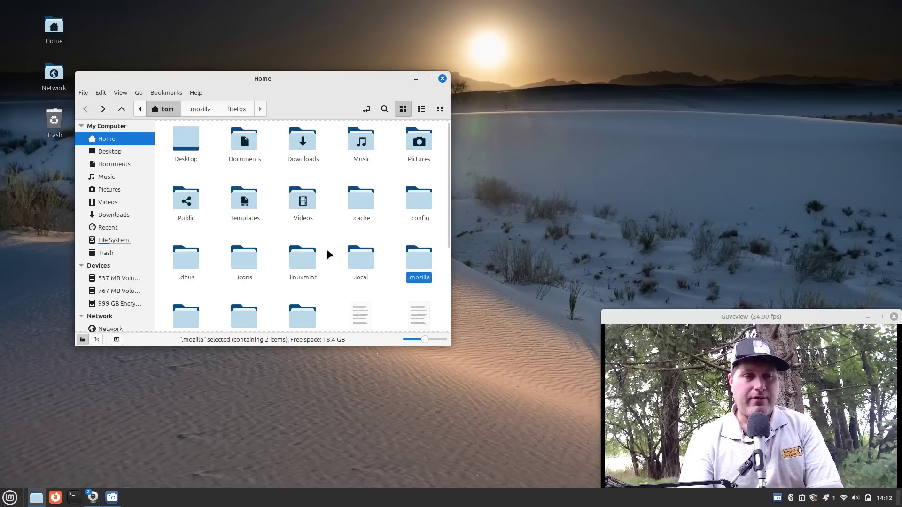
{"action": "scroll", "coordinate": [326, 247], "scroll_direction": "down", "scroll_amount": 5}
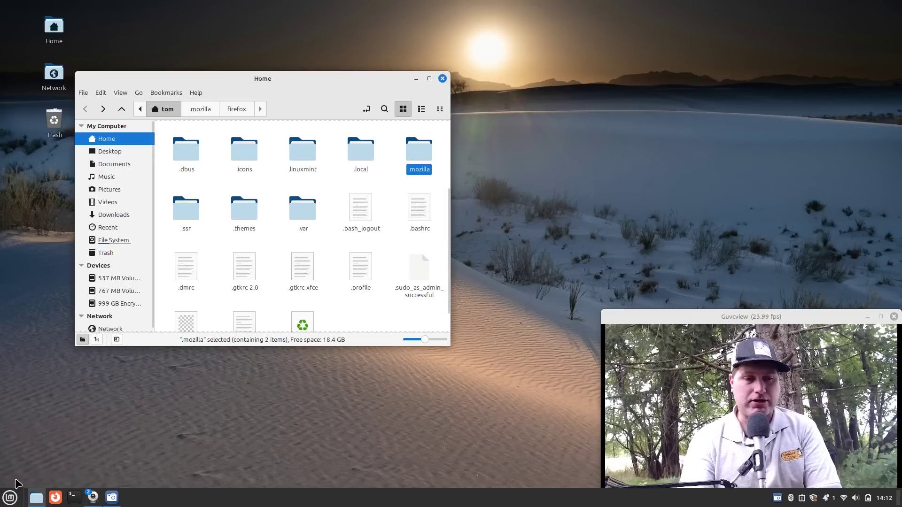
{"action": "left_click", "coordinate": [13, 495]}
Step: Search the menu for 'bad' and launch Backup Tool
{"action": "type", "text": "bad"}
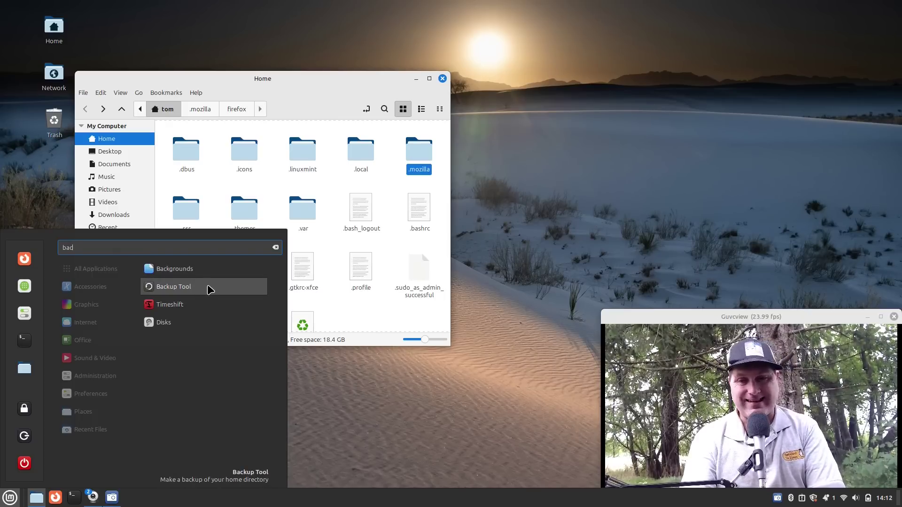
{"action": "left_click", "coordinate": [207, 286]}
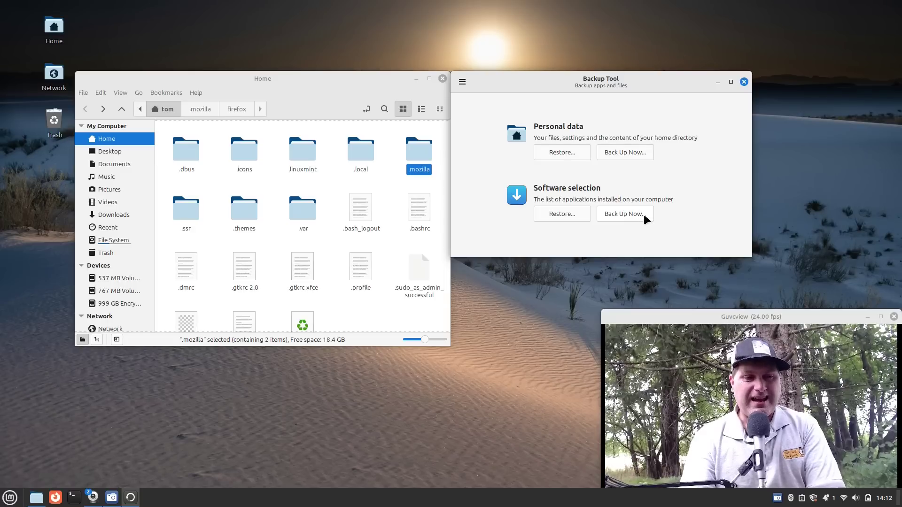
Step: Review the Software selection backup app list, then close Backup Tool and the Home window
{"action": "left_click", "coordinate": [644, 216]}
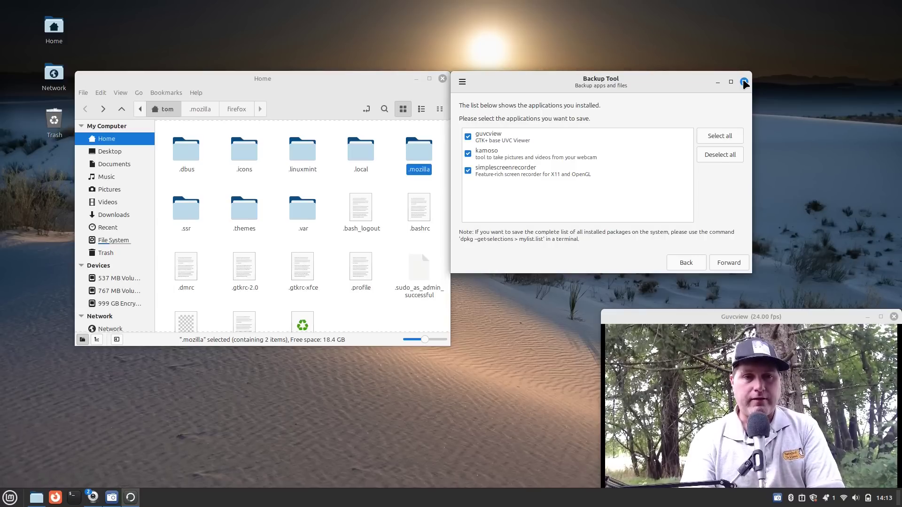
{"action": "left_click", "coordinate": [744, 82]}
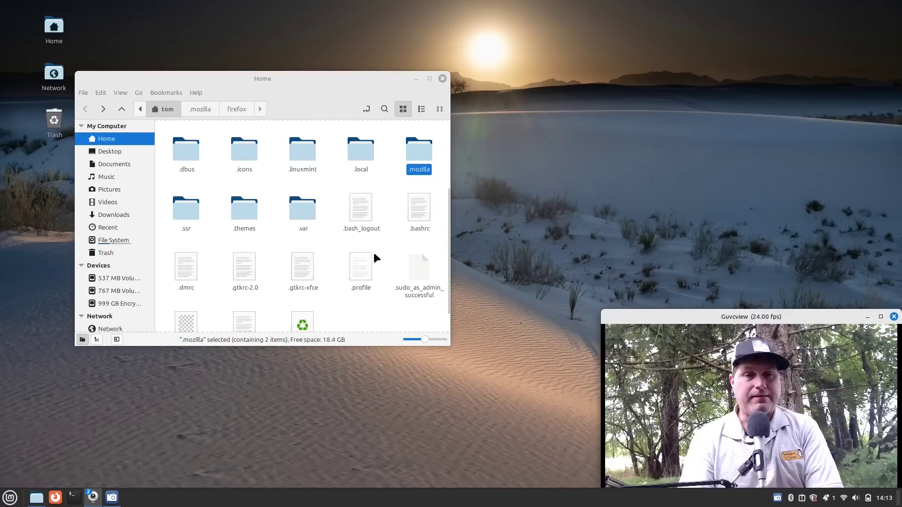
{"action": "scroll", "coordinate": [368, 247], "scroll_direction": "up", "scroll_amount": 4}
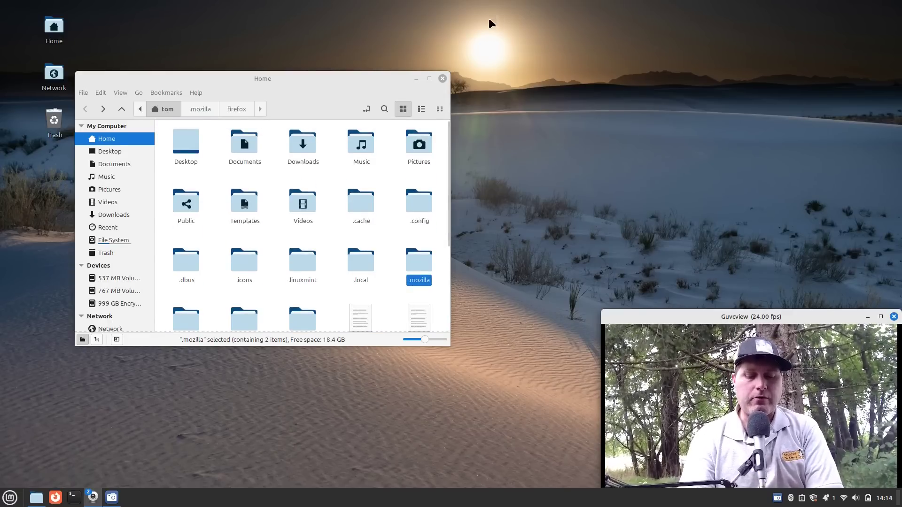
{"action": "left_click", "coordinate": [442, 78]}
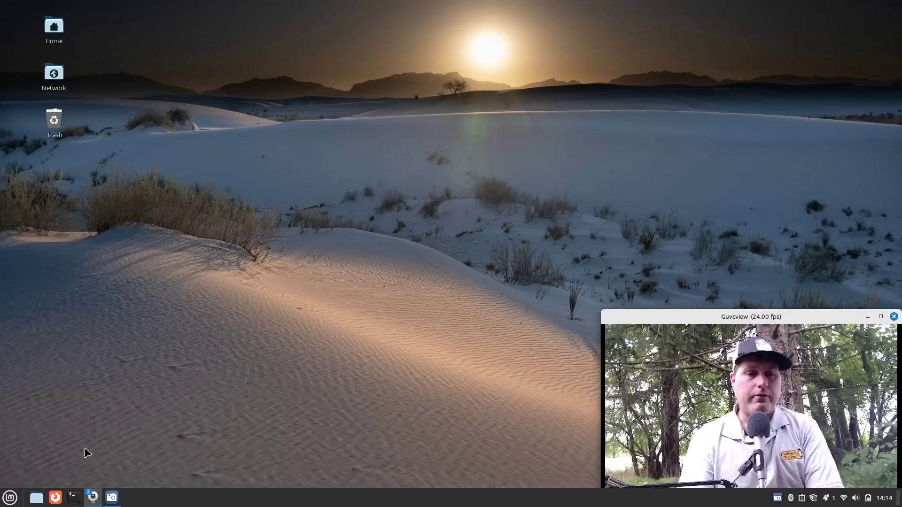
Step: Launch Software Manager from the Mint menu, maximize it, and scroll its home page
{"action": "left_click", "coordinate": [10, 497]}
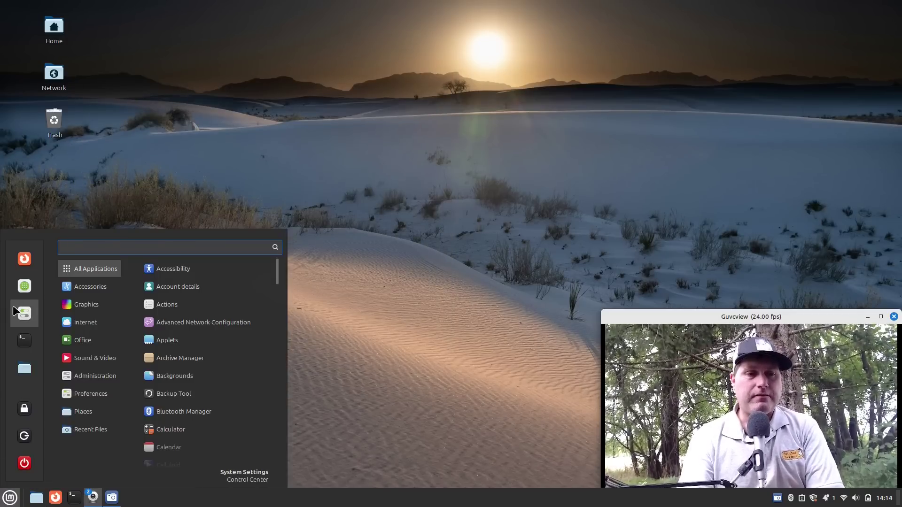
{"action": "left_click", "coordinate": [20, 279]}
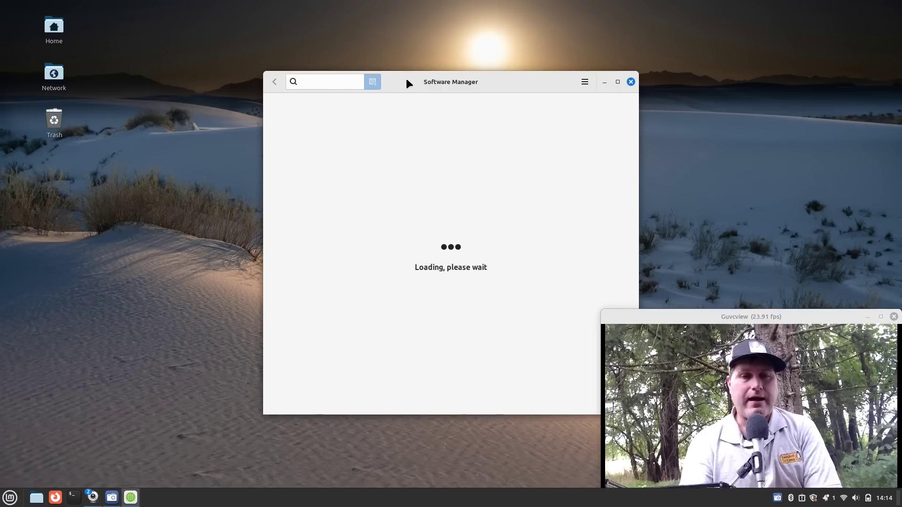
{"action": "double_click", "coordinate": [393, 76]}
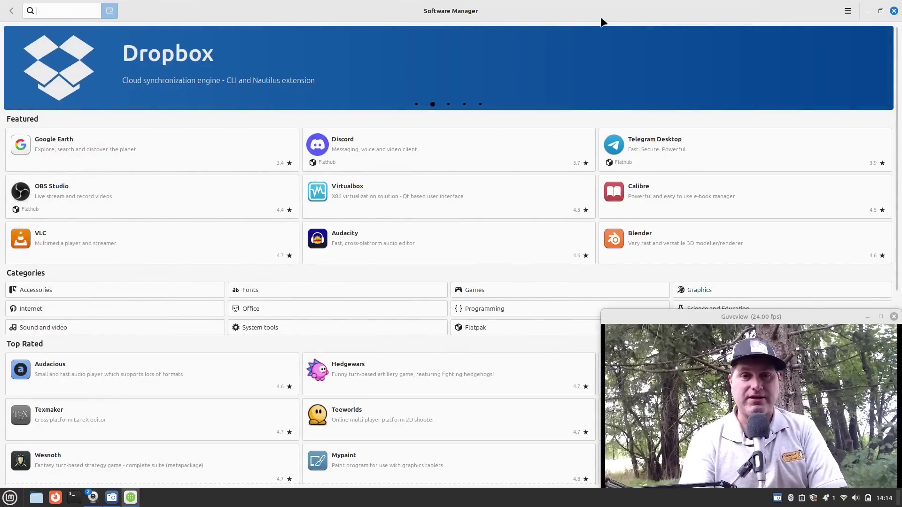
{"action": "scroll", "coordinate": [374, 221], "scroll_direction": "down", "scroll_amount": 3}
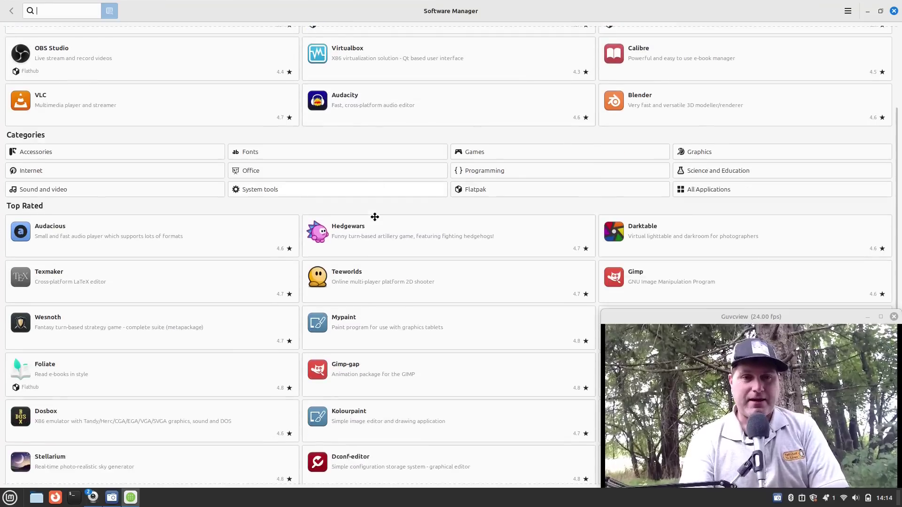
{"action": "scroll", "coordinate": [373, 214], "scroll_direction": "up", "scroll_amount": 7}
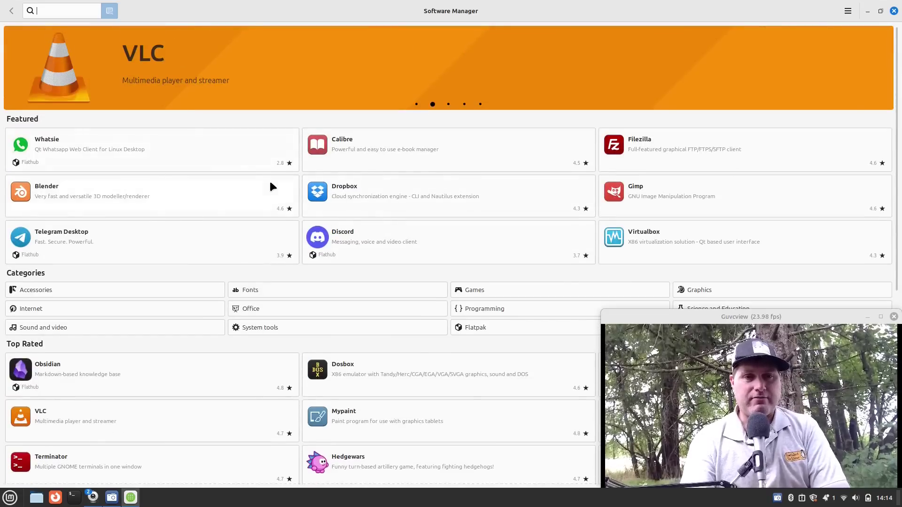
Step: Install FileZilla from the System Package source, accepting dependencies and entering the account password
{"action": "left_click", "coordinate": [656, 144]}
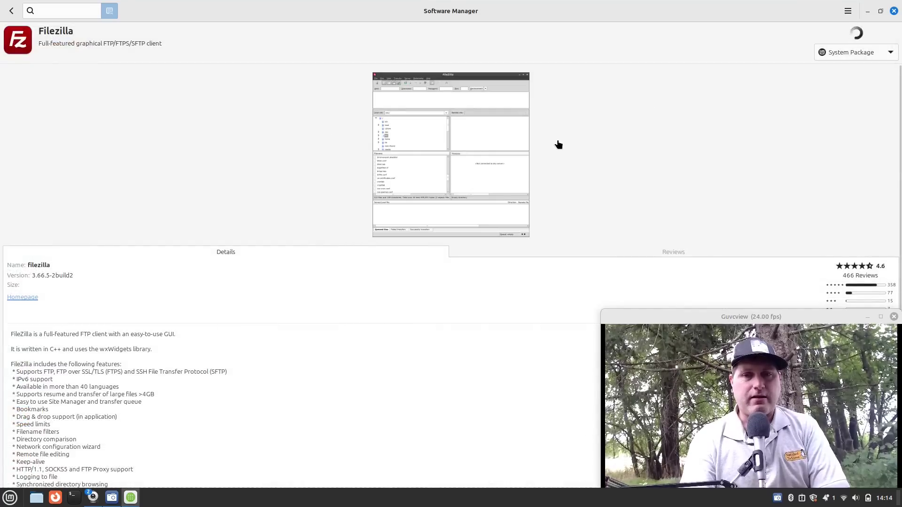
{"action": "left_click", "coordinate": [889, 53]}
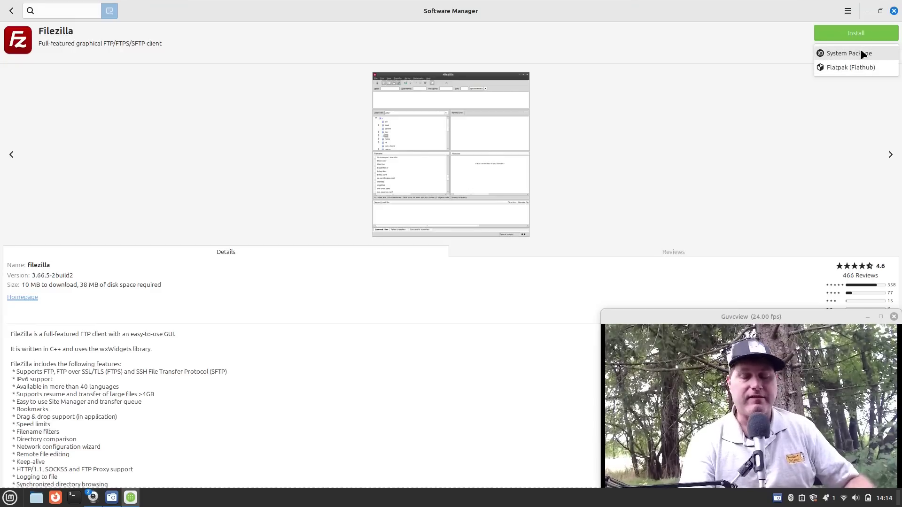
{"action": "left_click", "coordinate": [860, 50]}
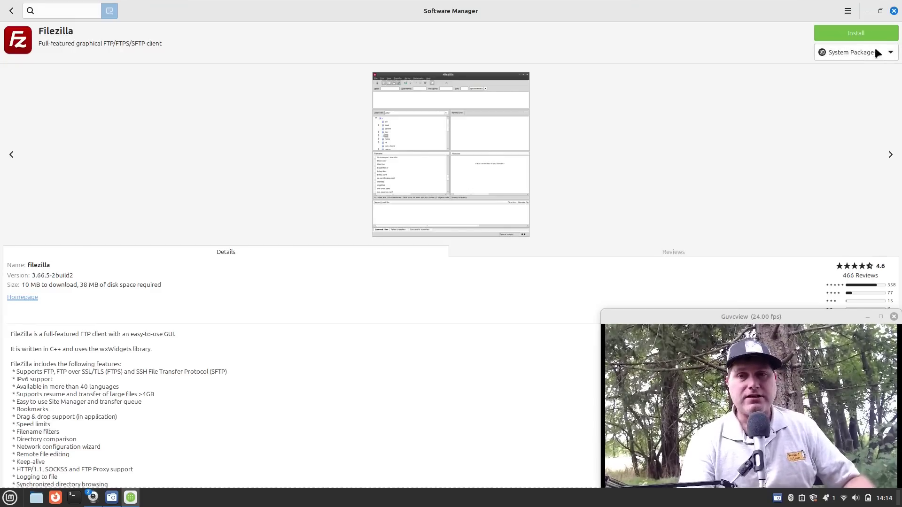
{"action": "left_click", "coordinate": [859, 32]}
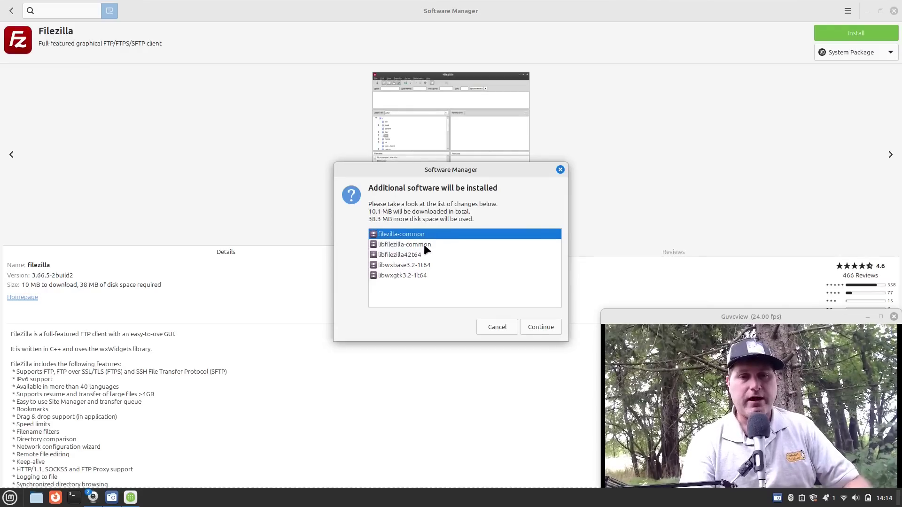
{"action": "left_click", "coordinate": [541, 326]}
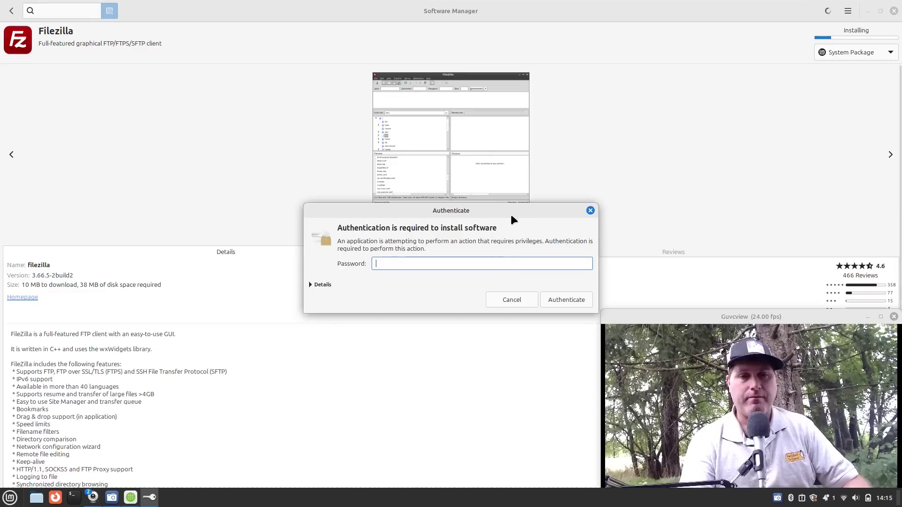
{"action": "type", "text": "•"}
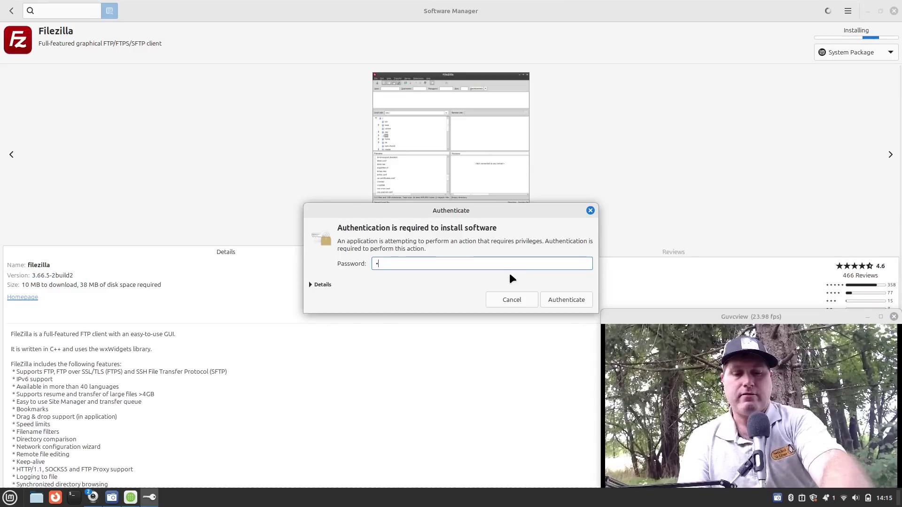
{"action": "type", "text": "•"}
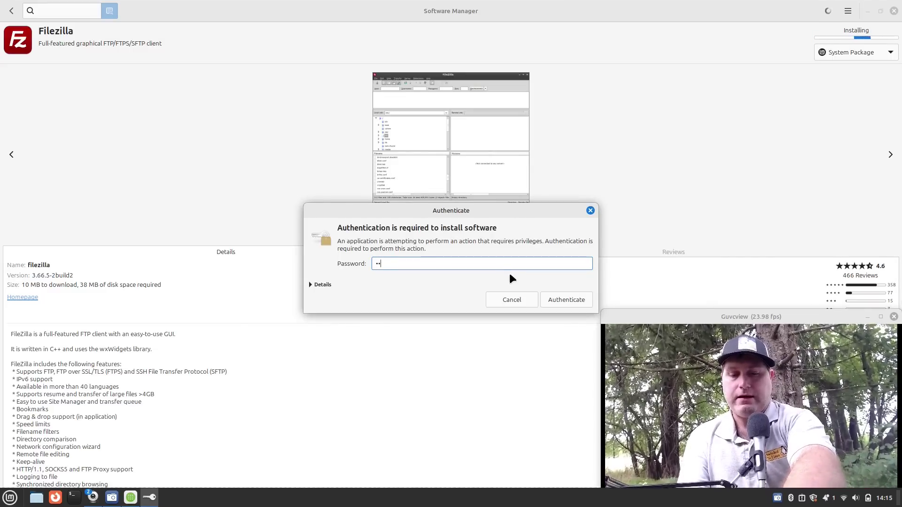
{"action": "type", "text": "•••"}
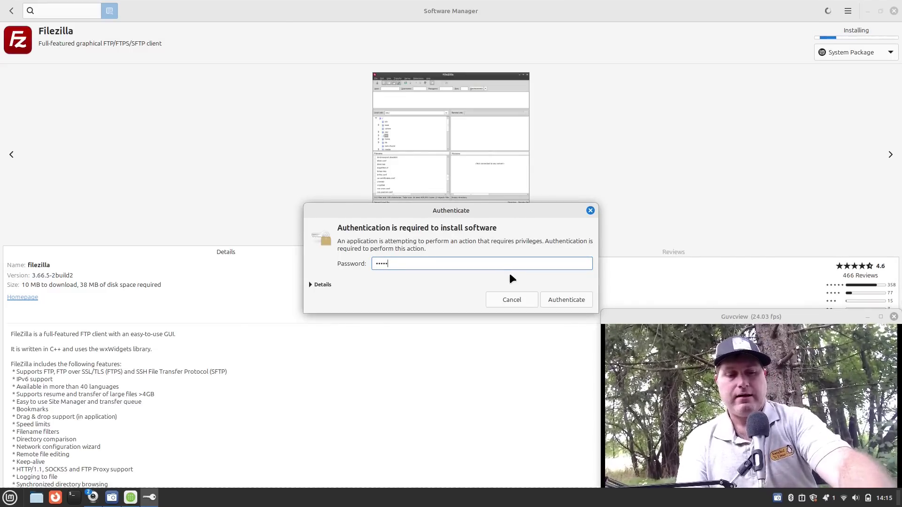
{"action": "type", "text": "••••"}
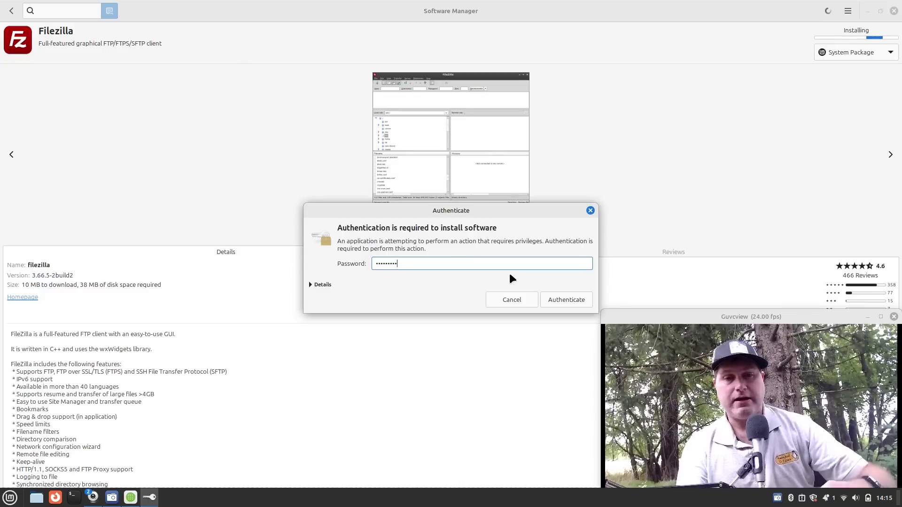
{"action": "left_click", "coordinate": [563, 296]}
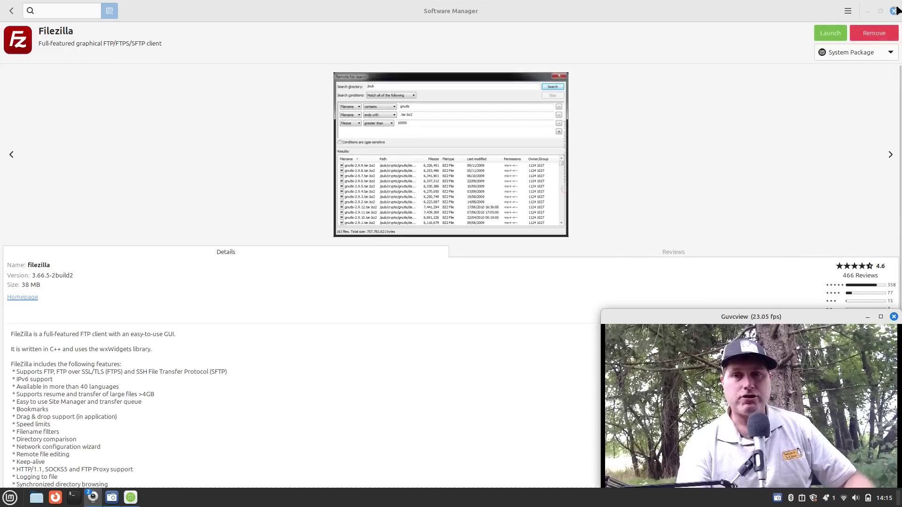
Step: Check FileZilla under Internet in the Mint menu, then open Software Manager's options menu
{"action": "left_click", "coordinate": [10, 497]}
{"action": "mouse_move", "coordinate": [94, 321]}
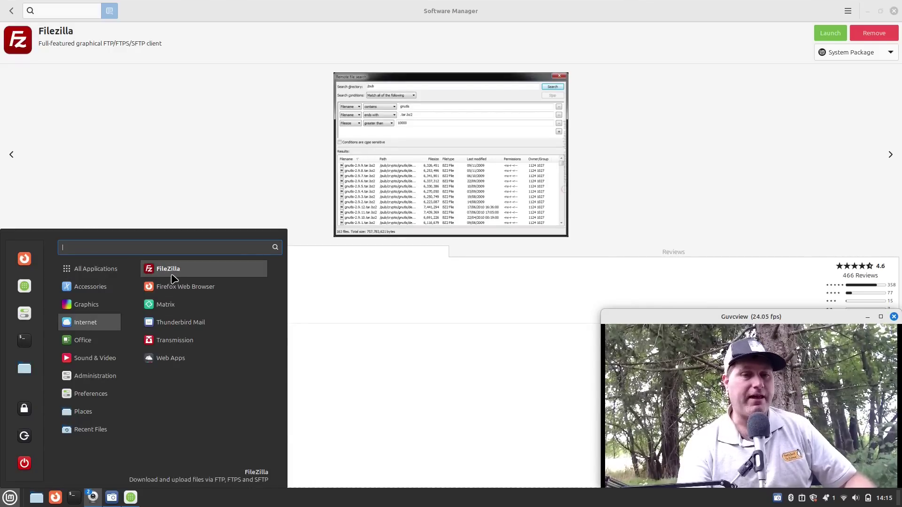
{"action": "left_click", "coordinate": [695, 127]}
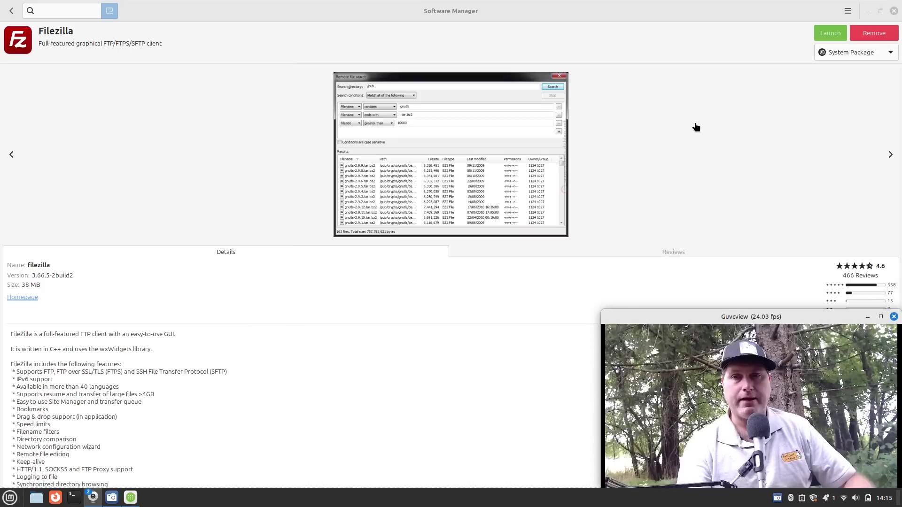
{"action": "left_click", "coordinate": [849, 13]}
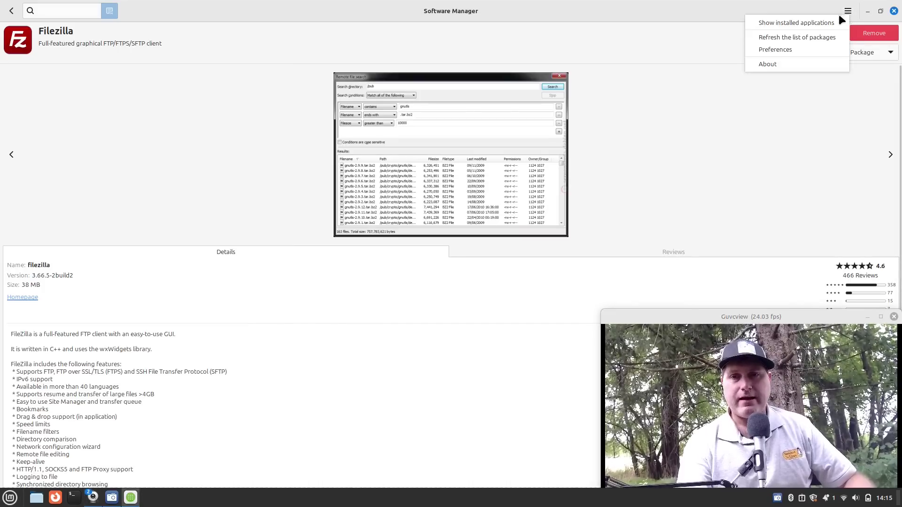
Step: List installed apps (Filezilla, Guvcview, Kamoso, Simplescreenrecorder) and open the application menu
{"action": "left_click", "coordinate": [811, 24]}
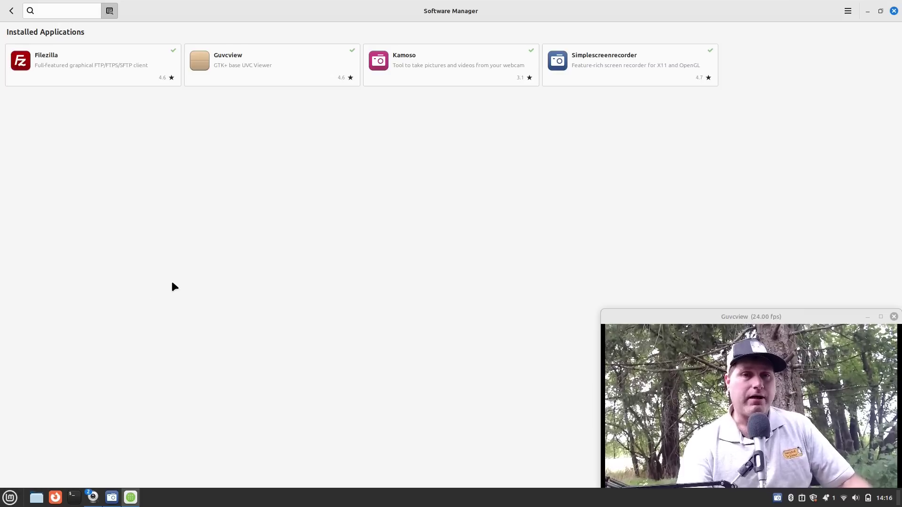
{"action": "left_click", "coordinate": [10, 497]}
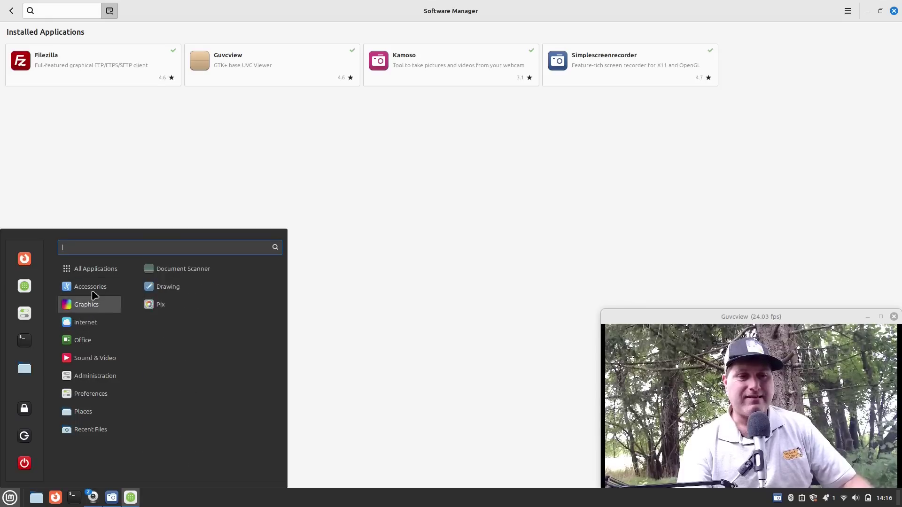
{"action": "scroll", "coordinate": [189, 343], "scroll_direction": "down", "scroll_amount": 2}
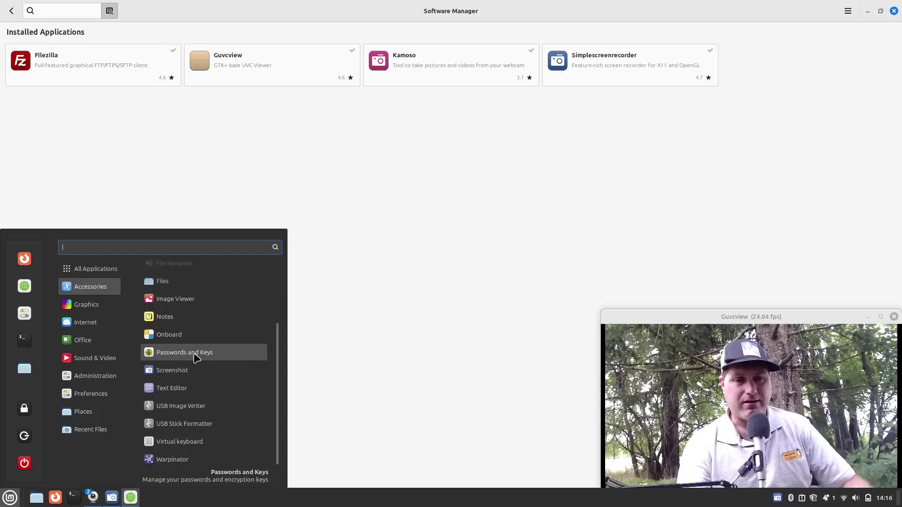
{"action": "scroll", "coordinate": [196, 358], "scroll_direction": "up", "scroll_amount": 3}
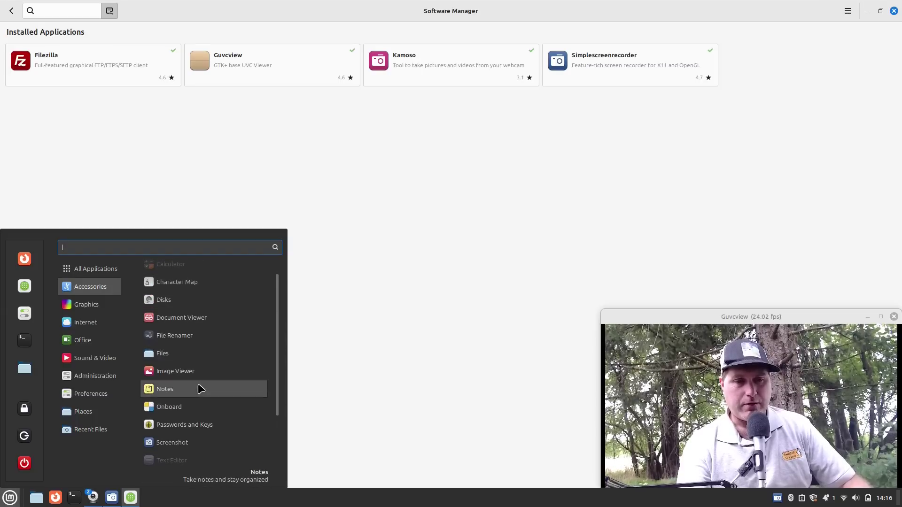
{"action": "scroll", "coordinate": [200, 374], "scroll_direction": "down", "scroll_amount": 3}
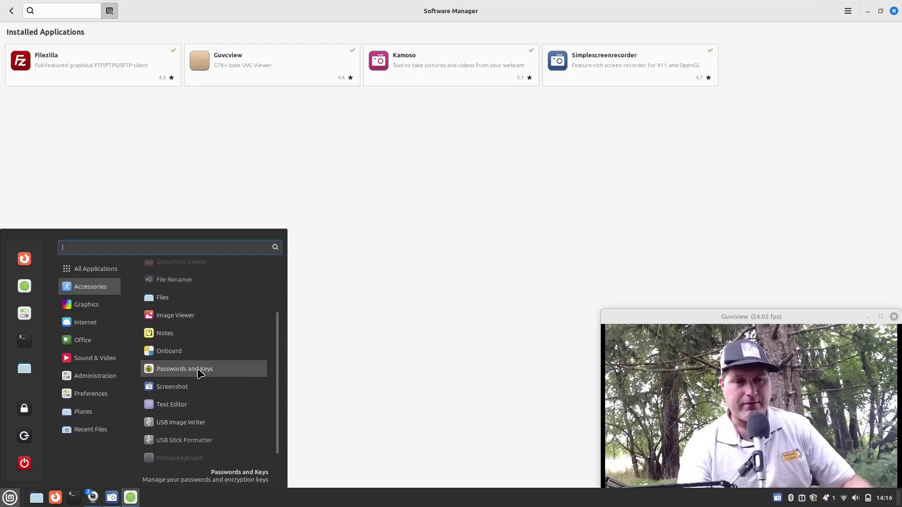
{"action": "scroll", "coordinate": [199, 373], "scroll_direction": "down", "scroll_amount": 1}
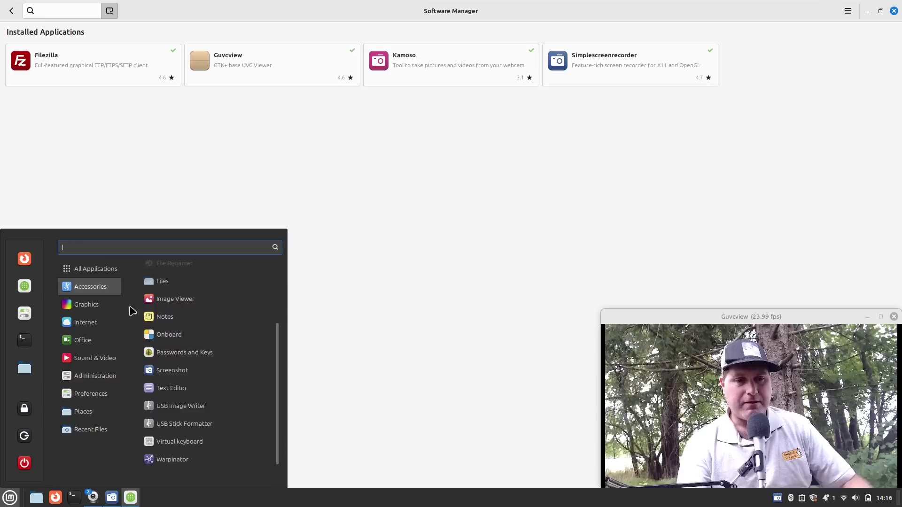
{"action": "mouse_move", "coordinate": [89, 305]}
{"action": "mouse_move", "coordinate": [102, 269]}
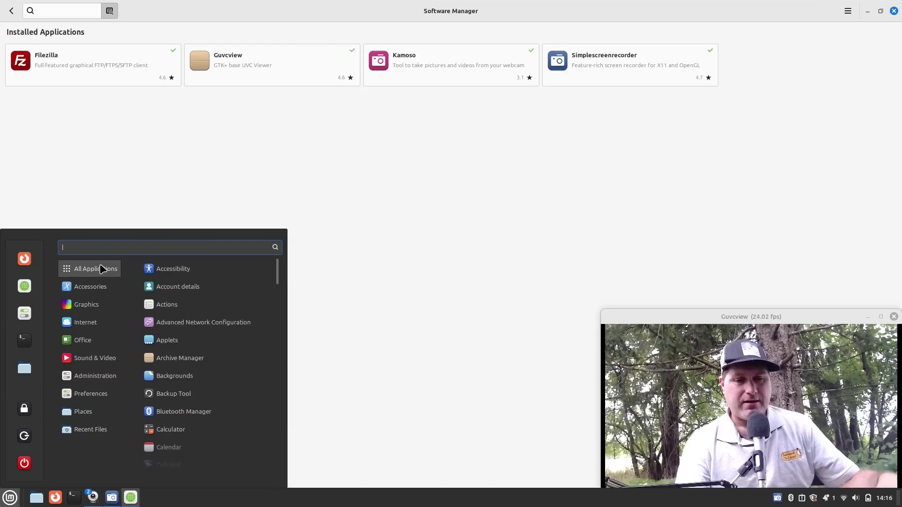
{"action": "type", "text": "red"}
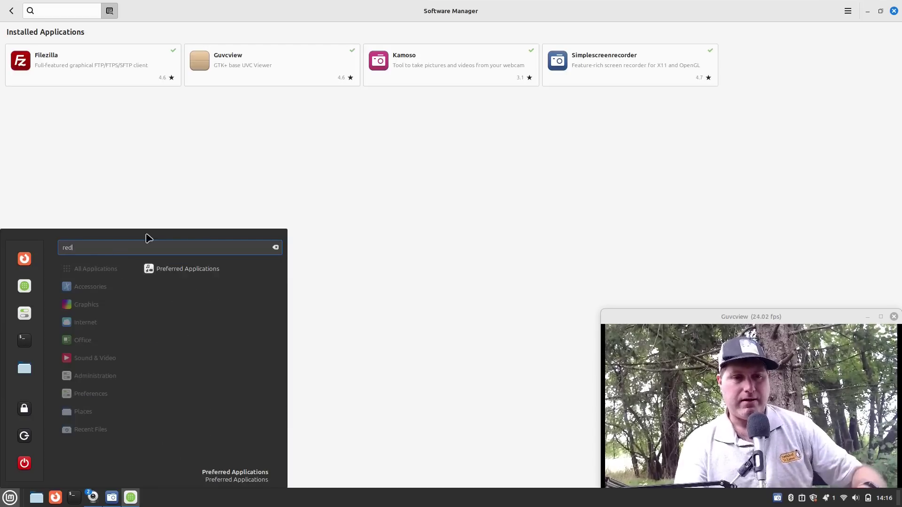
{"action": "key", "text": "BackSpace"}
{"action": "key", "text": "BackSpace"}
{"action": "key", "text": "BackSpace"}
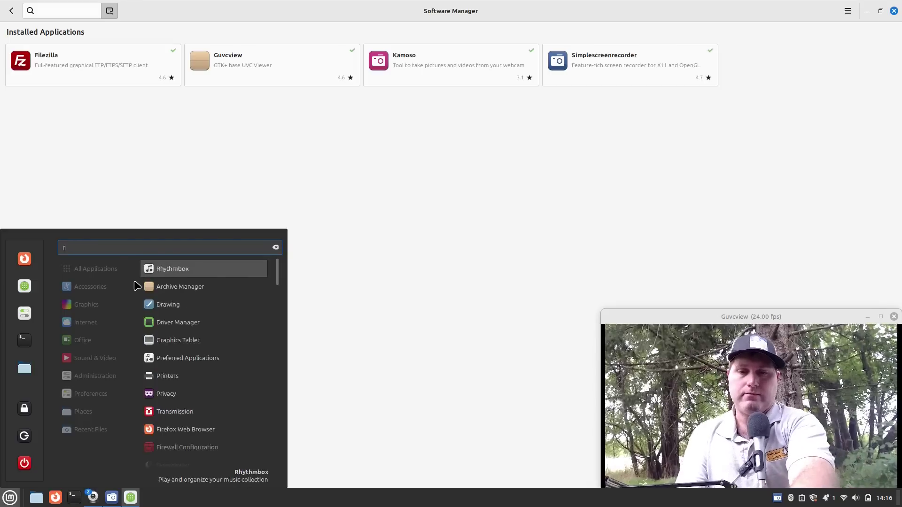
{"action": "mouse_move", "coordinate": [105, 289]}
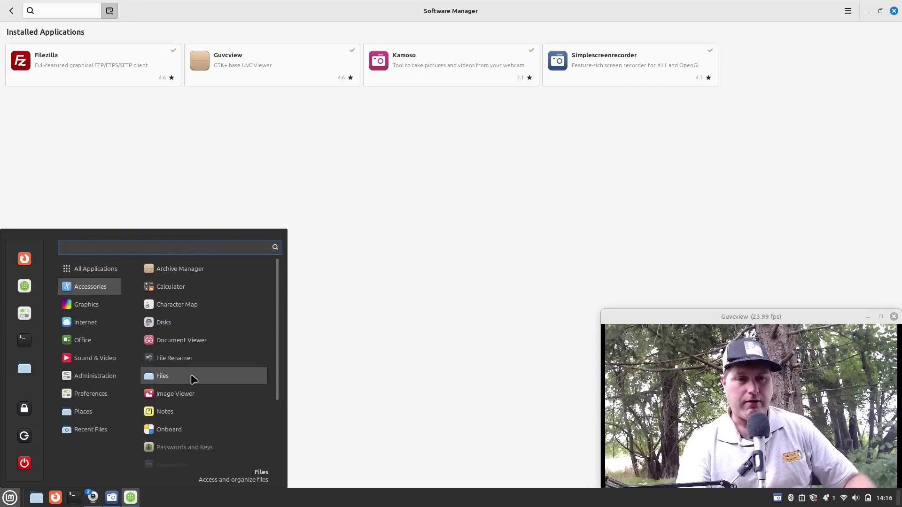
{"action": "scroll", "coordinate": [182, 407], "scroll_direction": "down", "scroll_amount": 2}
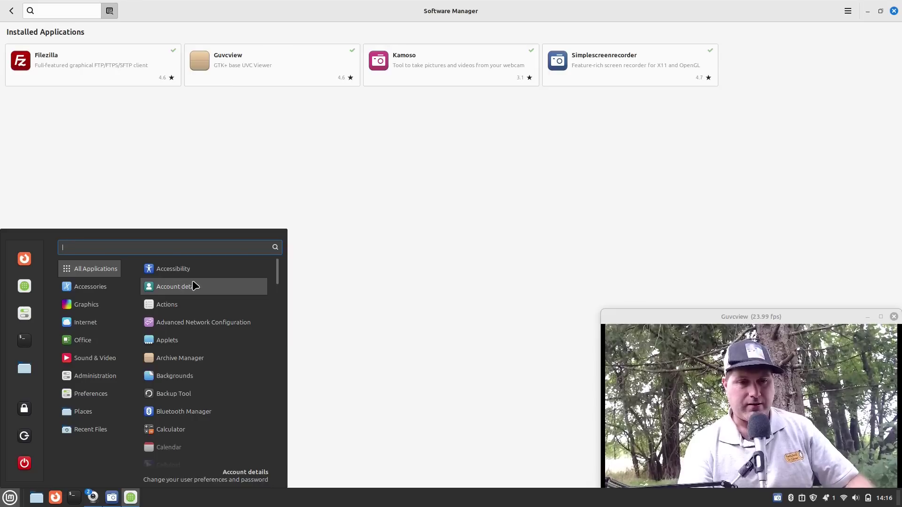
{"action": "scroll", "coordinate": [194, 286], "scroll_direction": "down", "scroll_amount": 3}
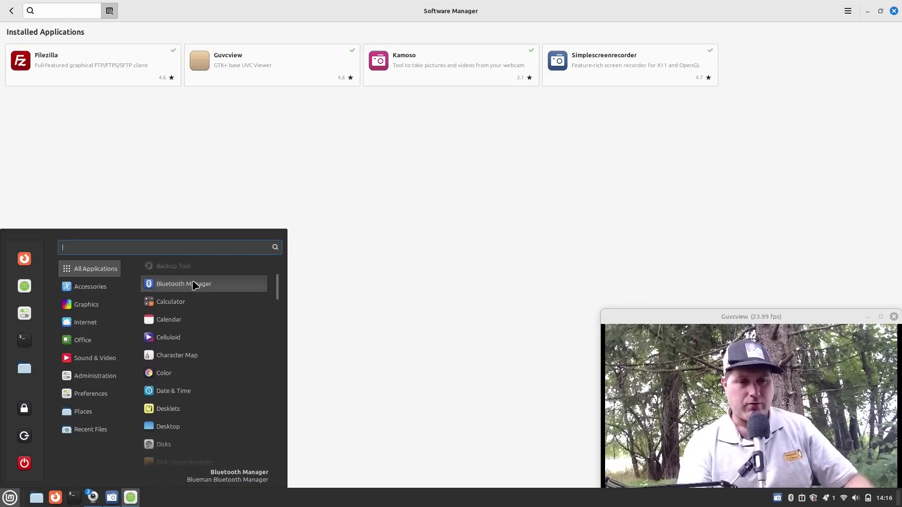
{"action": "left_click", "coordinate": [189, 306]}
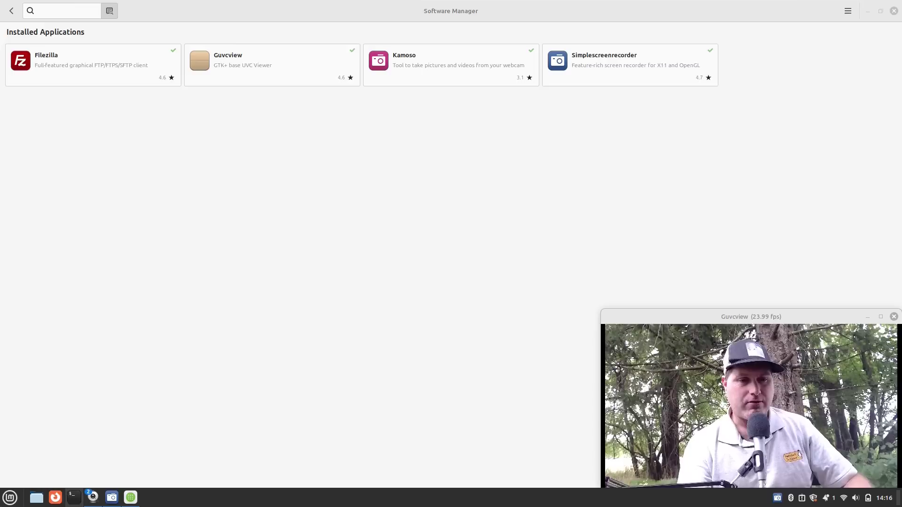
{"action": "left_click", "coordinate": [10, 497]}
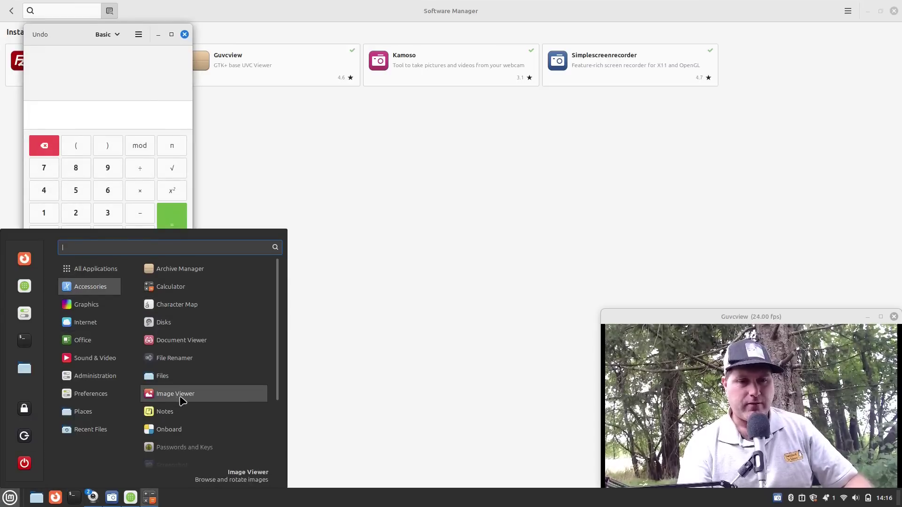
{"action": "scroll", "coordinate": [180, 386], "scroll_direction": "down", "scroll_amount": 1}
{"action": "scroll", "coordinate": [181, 384], "scroll_direction": "down", "scroll_amount": 2}
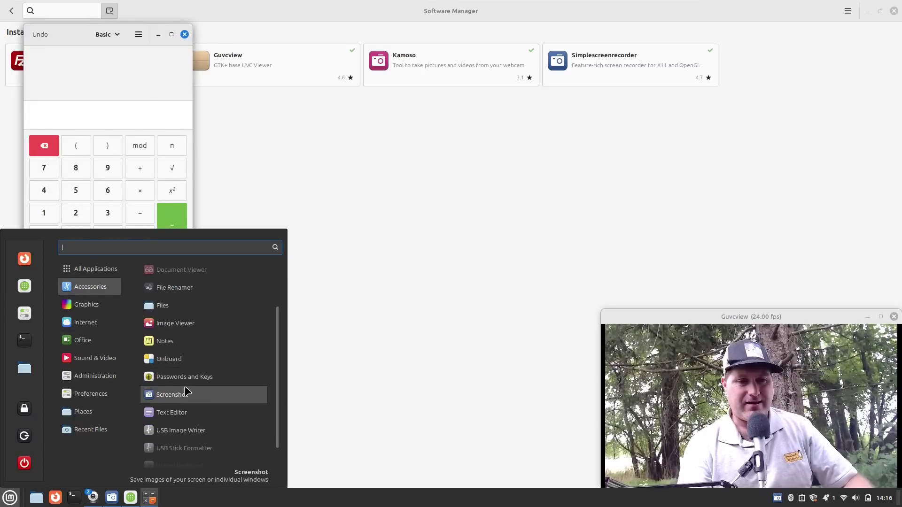
{"action": "scroll", "coordinate": [187, 393], "scroll_direction": "down", "scroll_amount": 1}
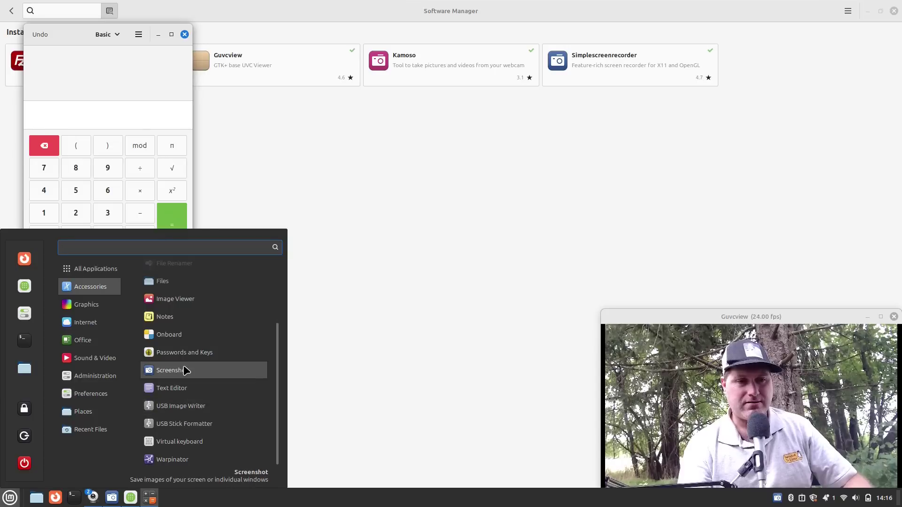
{"action": "scroll", "coordinate": [188, 350], "scroll_direction": "up", "scroll_amount": 3}
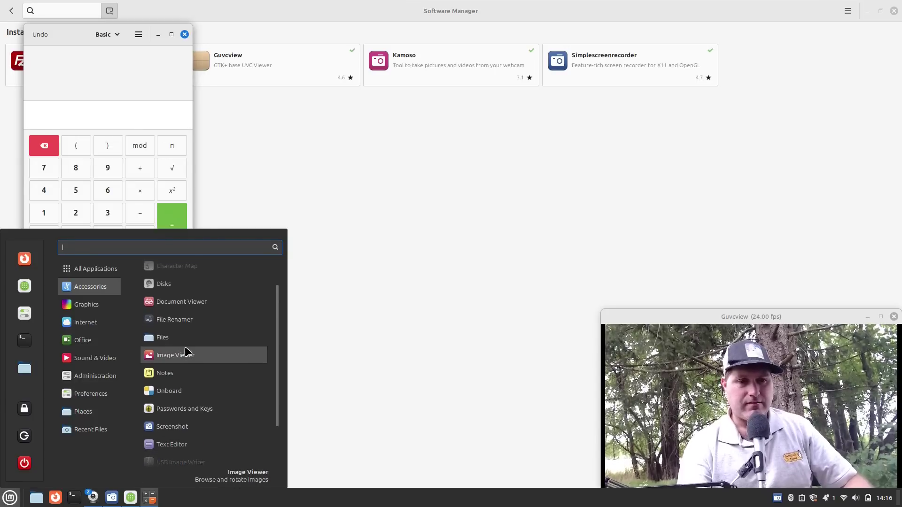
{"action": "scroll", "coordinate": [184, 298], "scroll_direction": "up", "scroll_amount": 2}
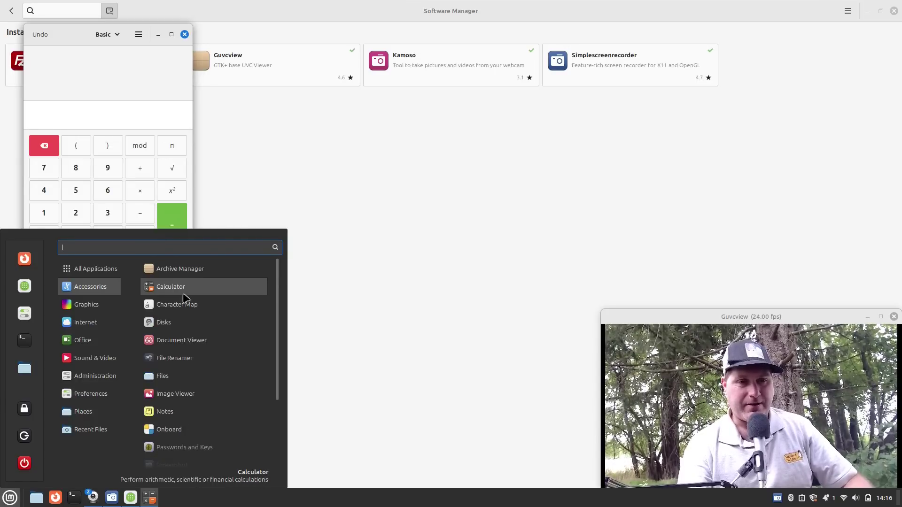
{"action": "right_click", "coordinate": [184, 293]}
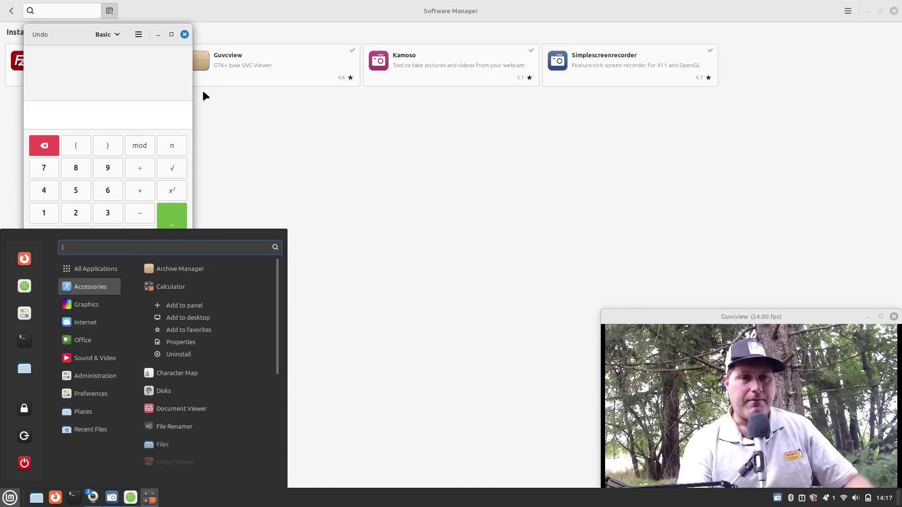
{"action": "key", "text": "Escape"}
{"action": "key", "text": "Escape"}
{"action": "left_click", "coordinate": [184, 34]}
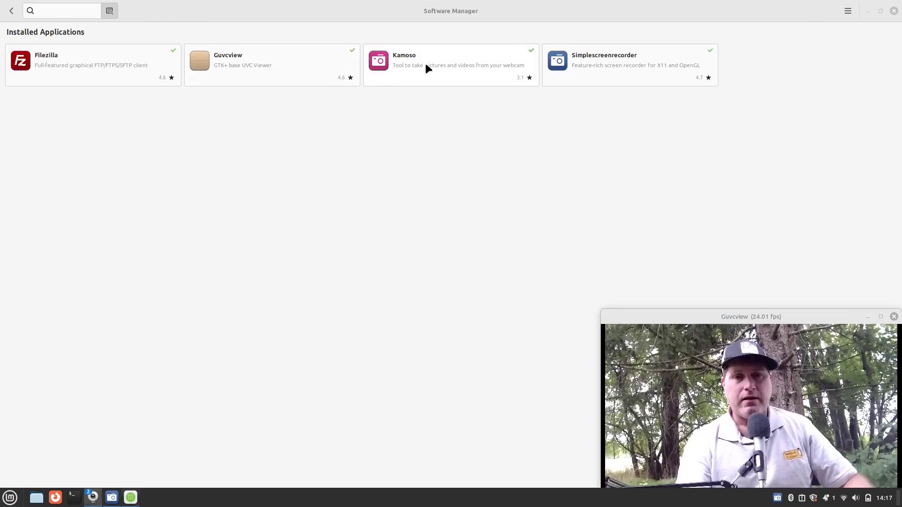
Step: Open the Kamoso details page from the Installed Applications list
{"action": "left_click", "coordinate": [441, 66]}
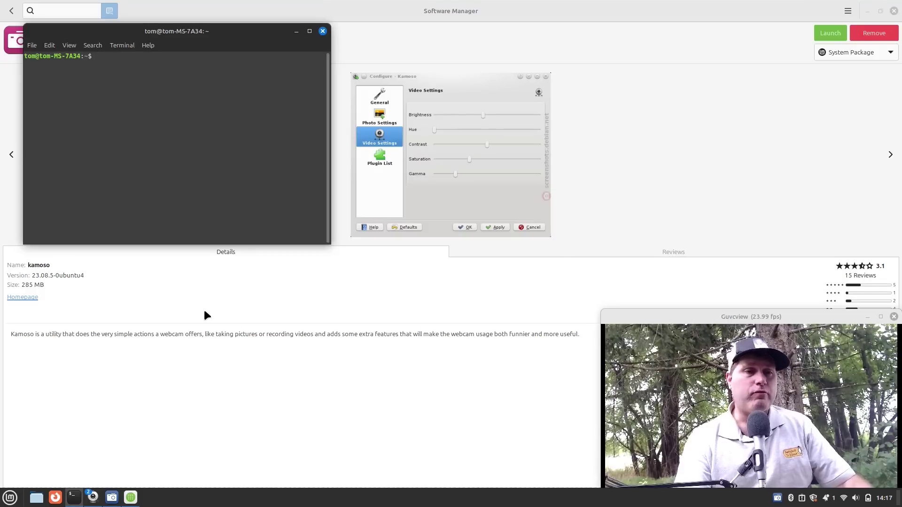
Step: Run 'sudo apt remove --purge kamoso' in the terminal
{"action": "type", "text": "su"}
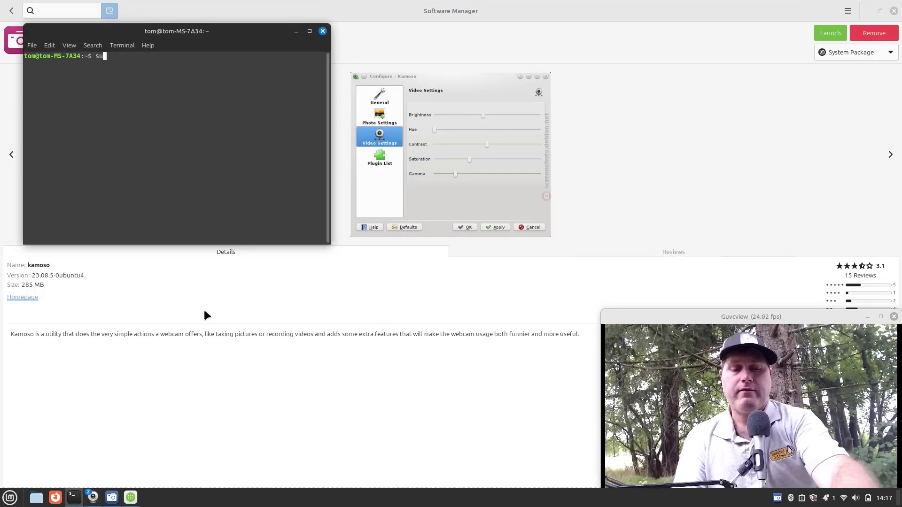
{"action": "type", "text": "do apy"}
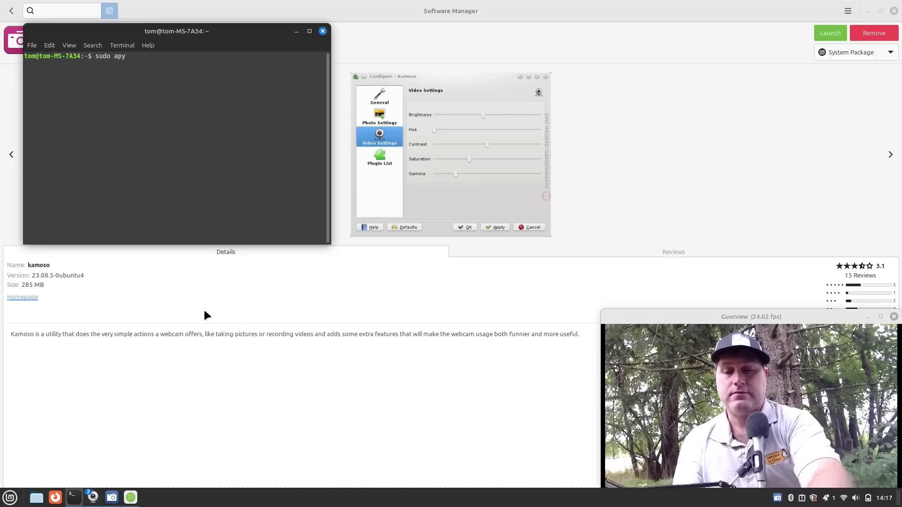
{"action": "key", "text": "BackSpace"}
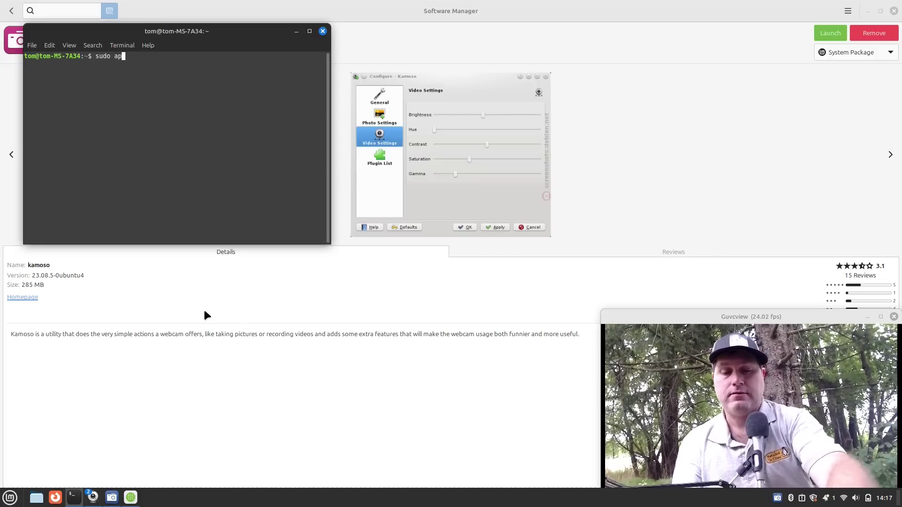
{"action": "type", "text": "t remo"}
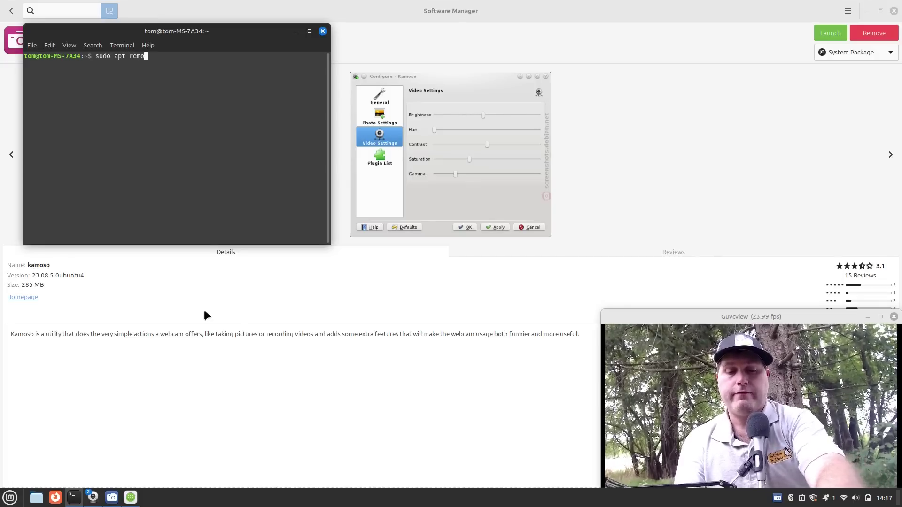
{"action": "type", "text": "ve"}
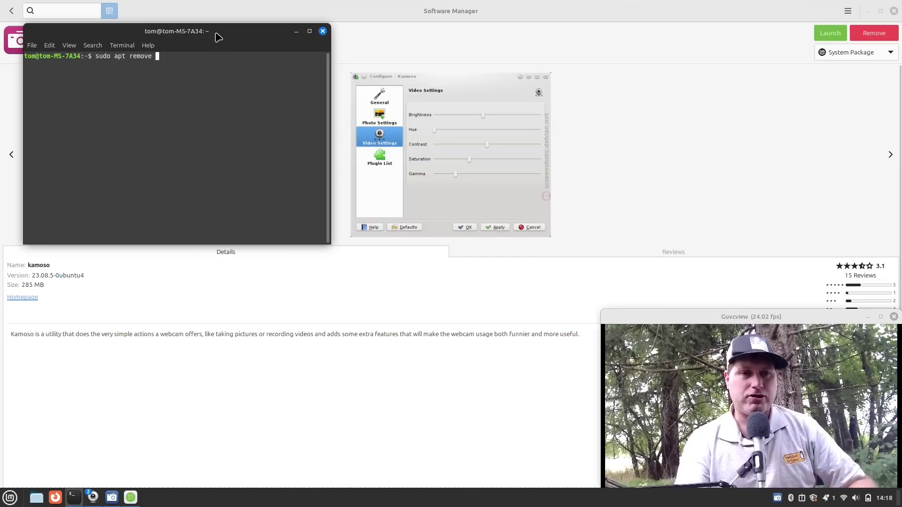
{"action": "left_click_drag", "start_coordinate": [219, 35], "coordinate": [256, 81]}
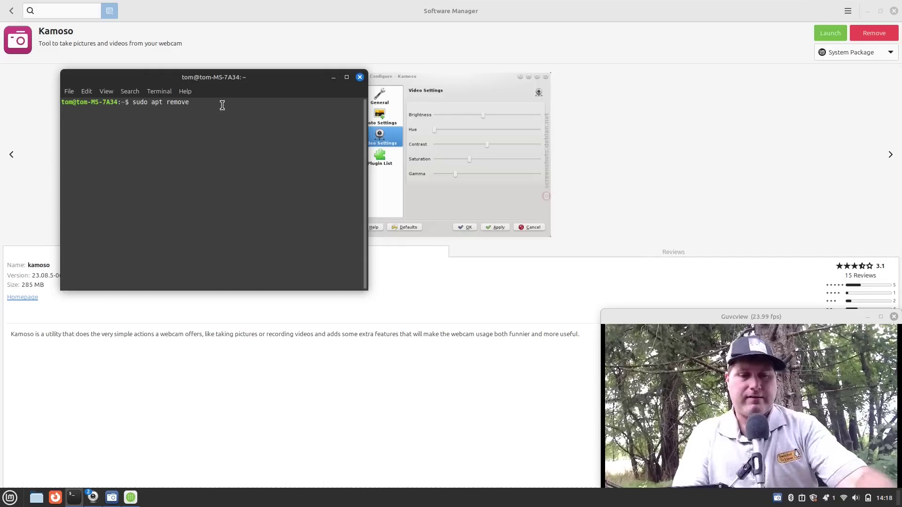
{"action": "type", "text": "ka"}
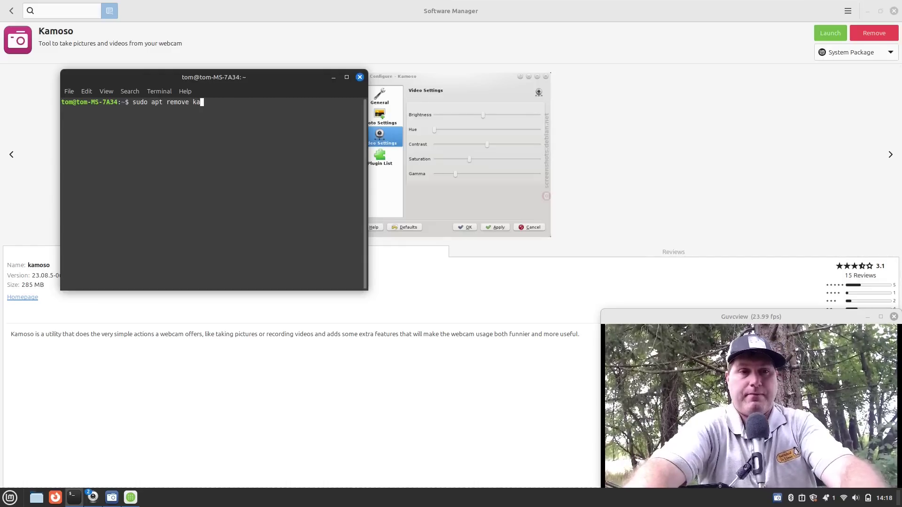
{"action": "type", "text": "moso"}
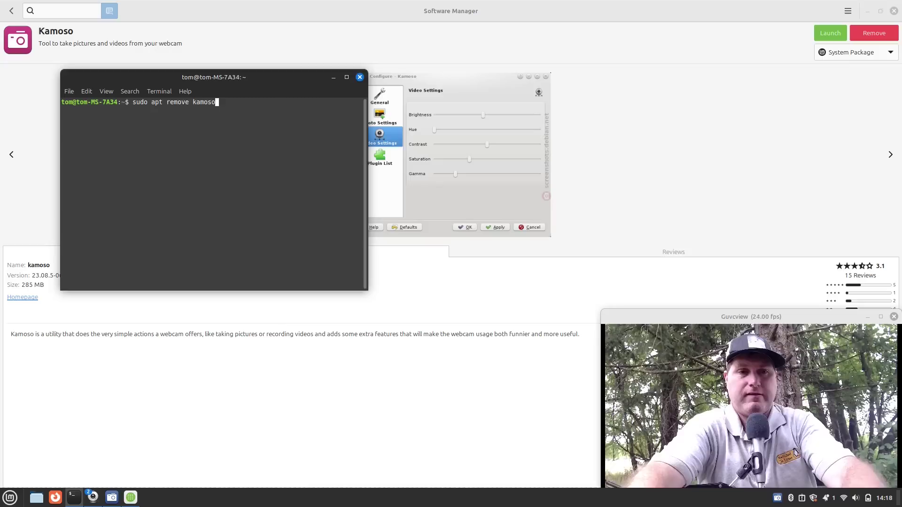
{"action": "key", "text": "Left"}
{"action": "key", "text": "Left"}
{"action": "key", "text": "Left"}
{"action": "key", "text": "Left"}
{"action": "key", "text": "Left"}
{"action": "key", "text": "Left"}
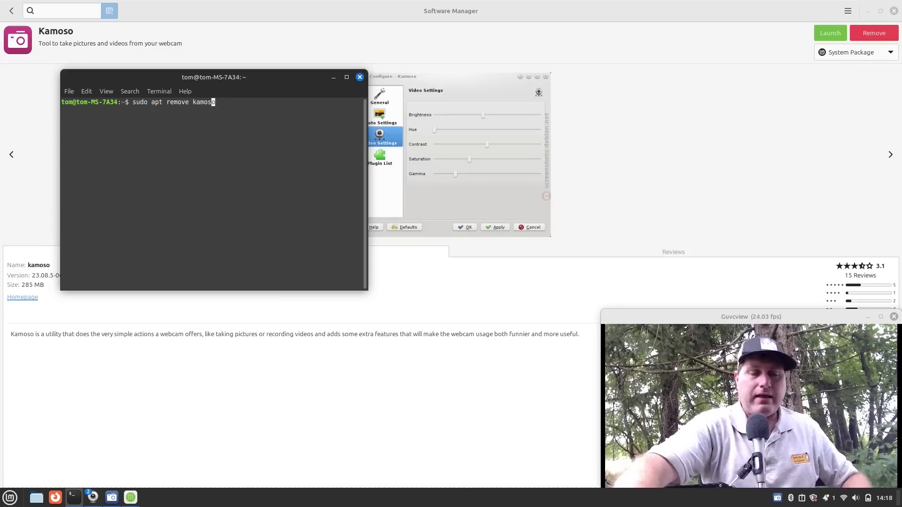
{"action": "type", "text": "--"}
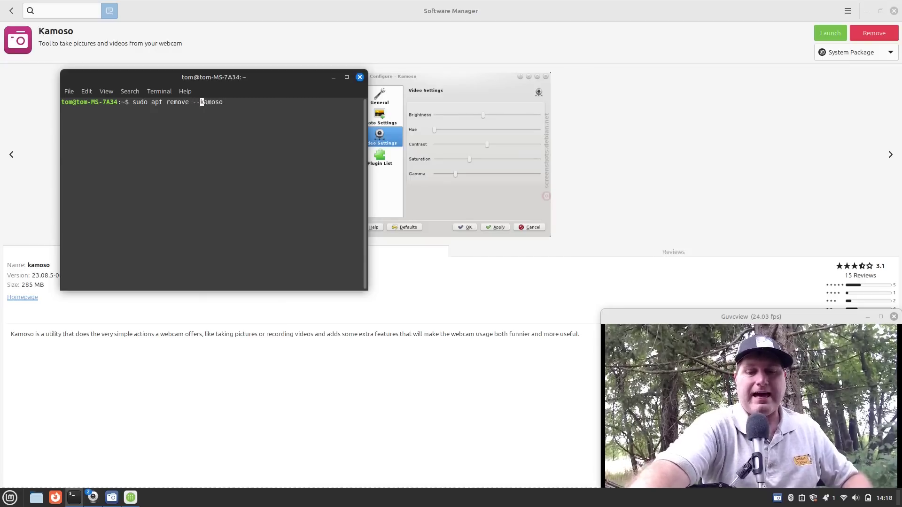
{"action": "type", "text": "purge"}
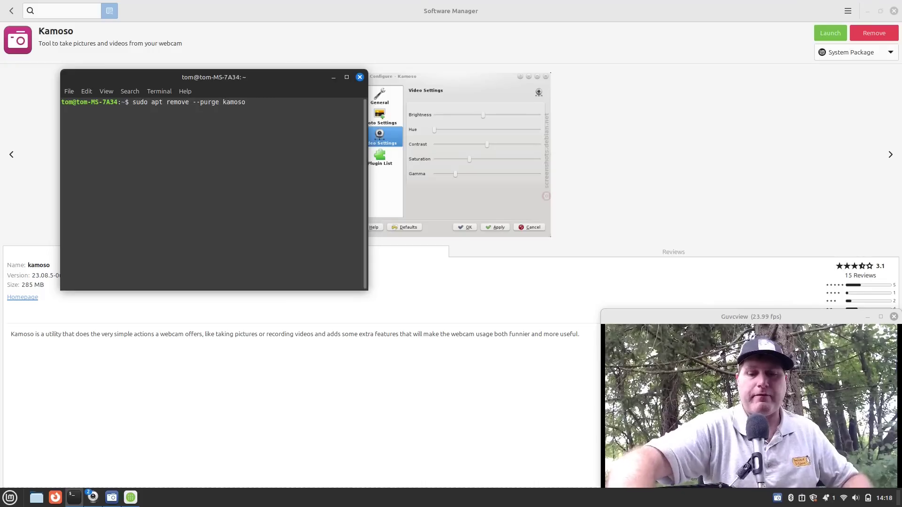
{"action": "key", "text": "Right"}
{"action": "key", "text": "Right"}
{"action": "key", "text": "Right"}
{"action": "key", "text": "Right"}
{"action": "key", "text": "Right"}
{"action": "key", "text": "Right"}
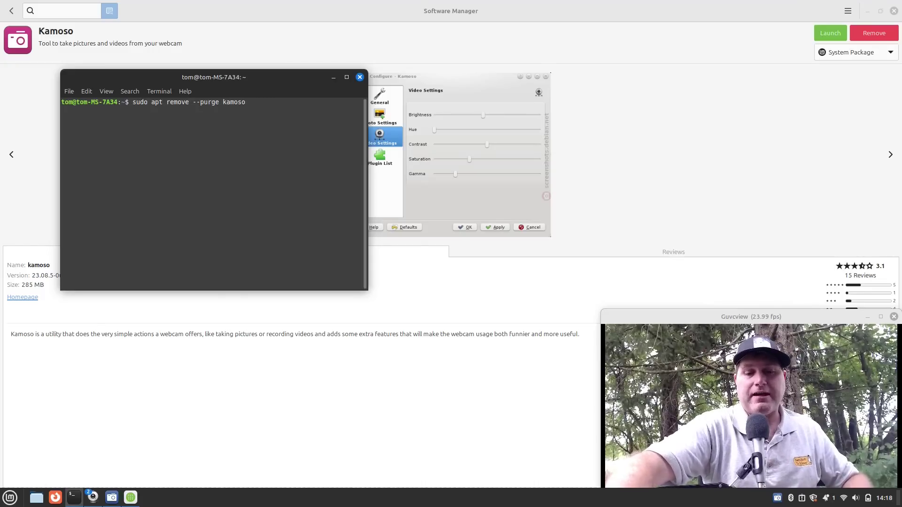
{"action": "key", "text": "Return"}
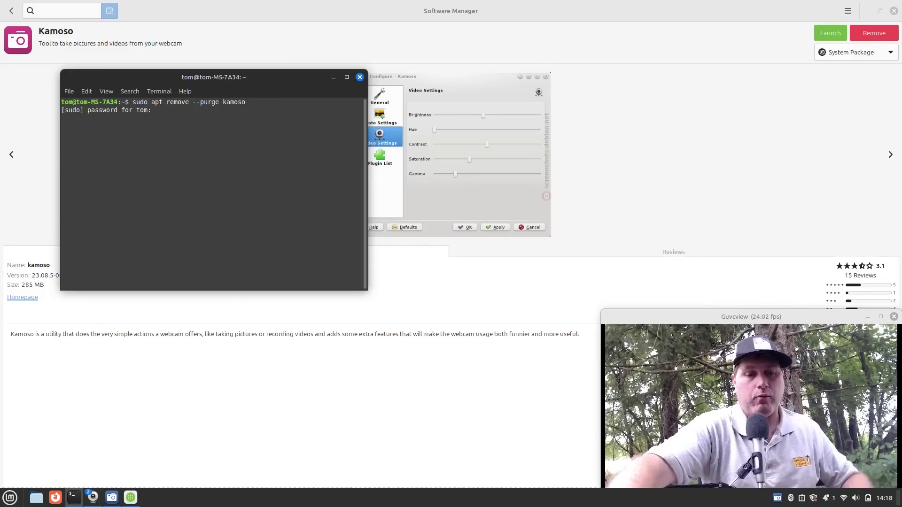
Step: Enter the administrator password, confirm the Kamoso removal with y, and exit the terminal
{"action": "type", "text": "****"}
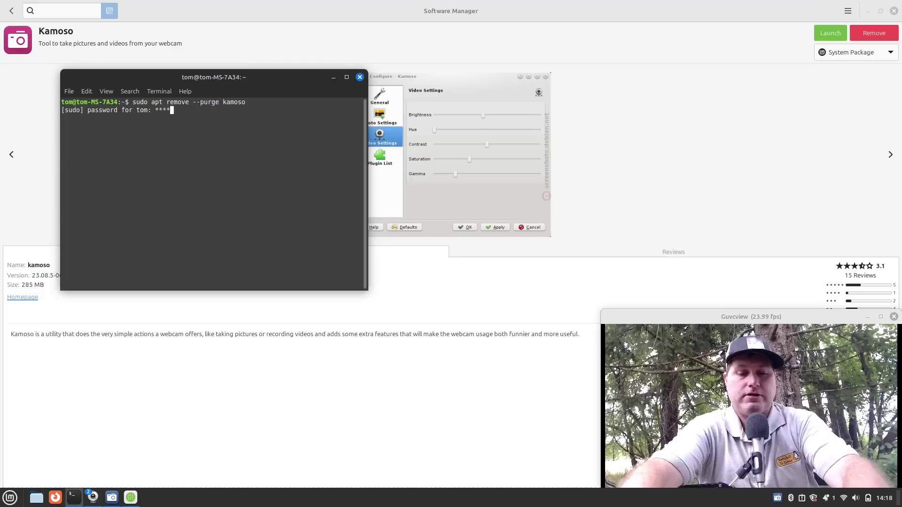
{"action": "type", "text": "******"}
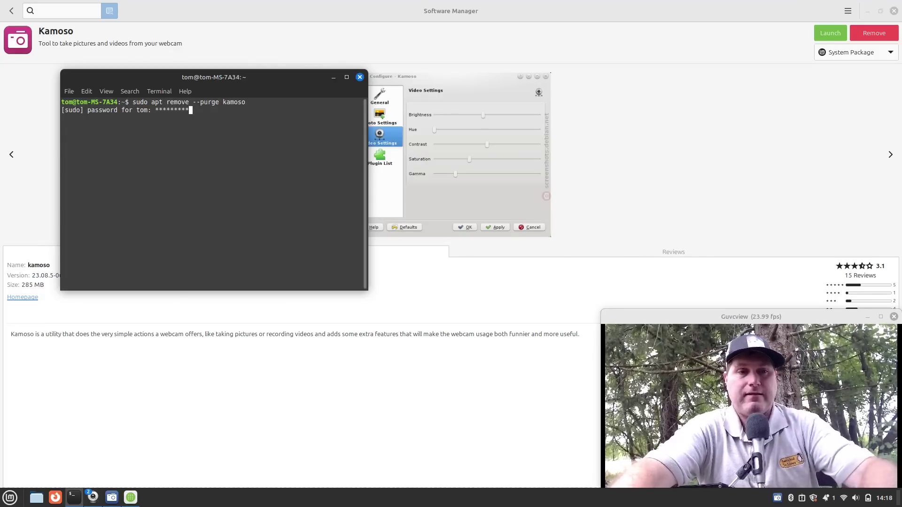
{"action": "key", "text": "Return"}
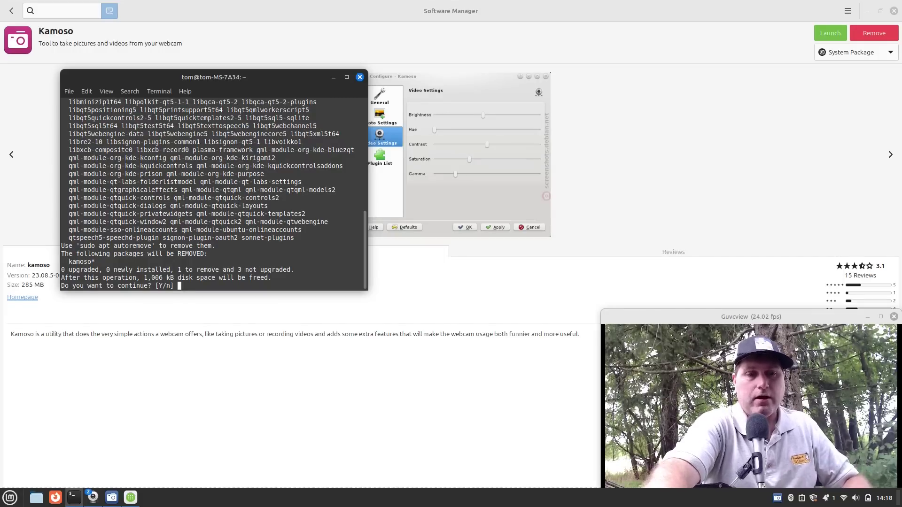
{"action": "type", "text": "y"}
{"action": "key", "text": "Return"}
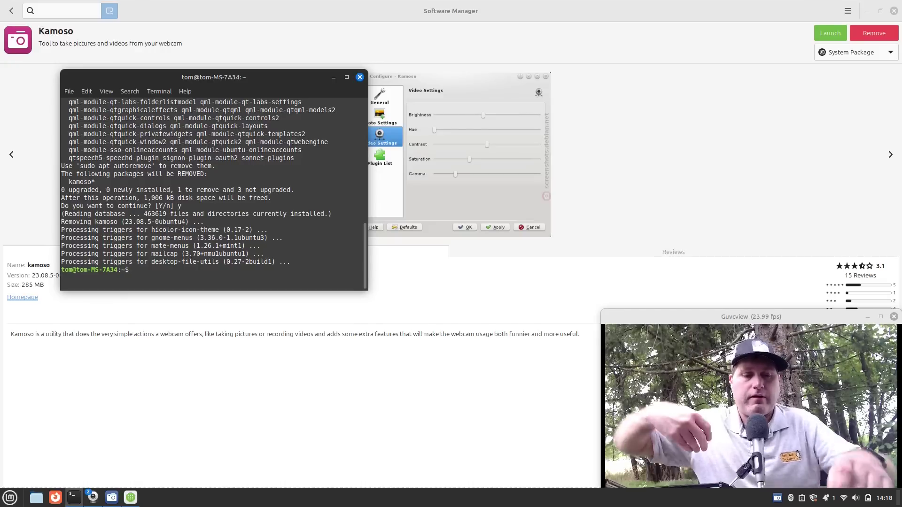
{"action": "type", "text": "exit"}
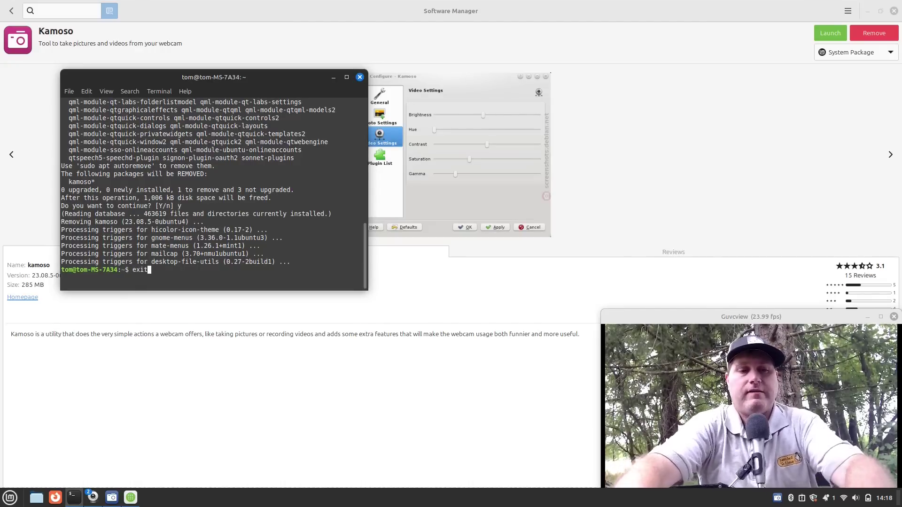
{"action": "key", "text": "Return"}
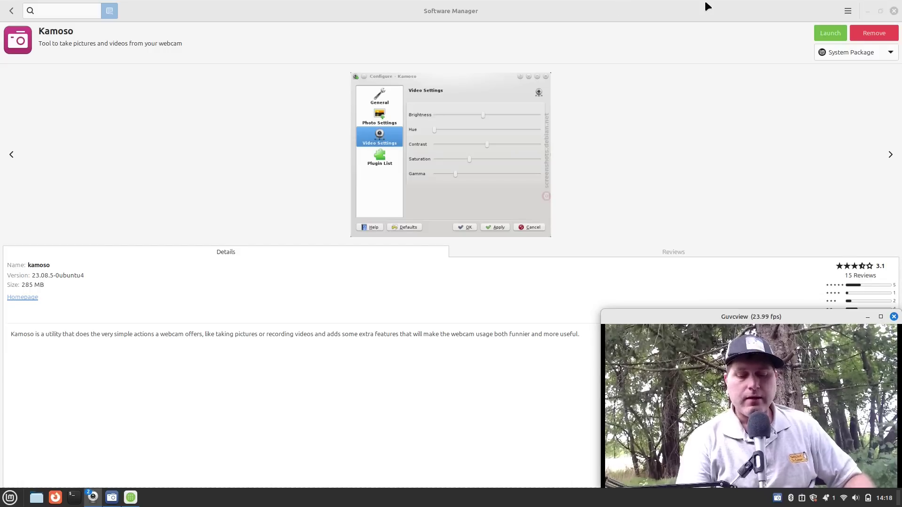
Step: Restart Software Manager from the Mint menu and maximize it
{"action": "left_click", "coordinate": [894, 11]}
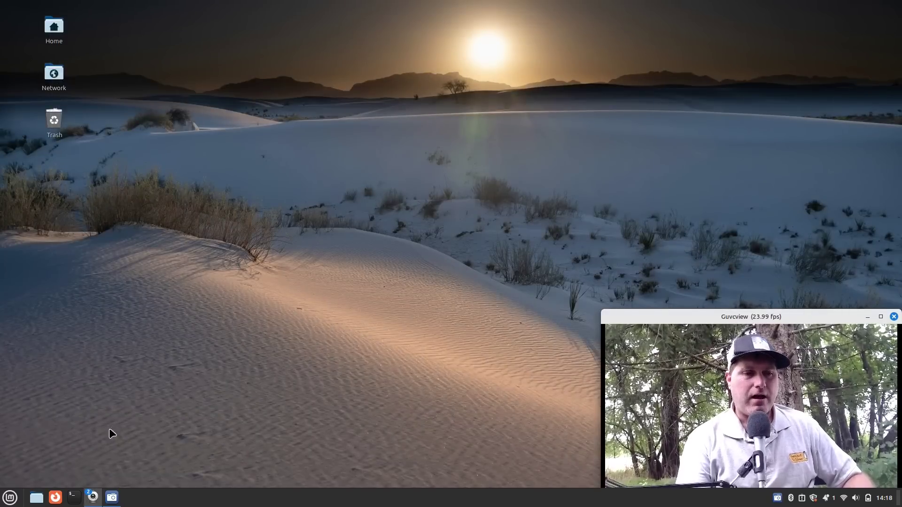
{"action": "left_click", "coordinate": [10, 497]}
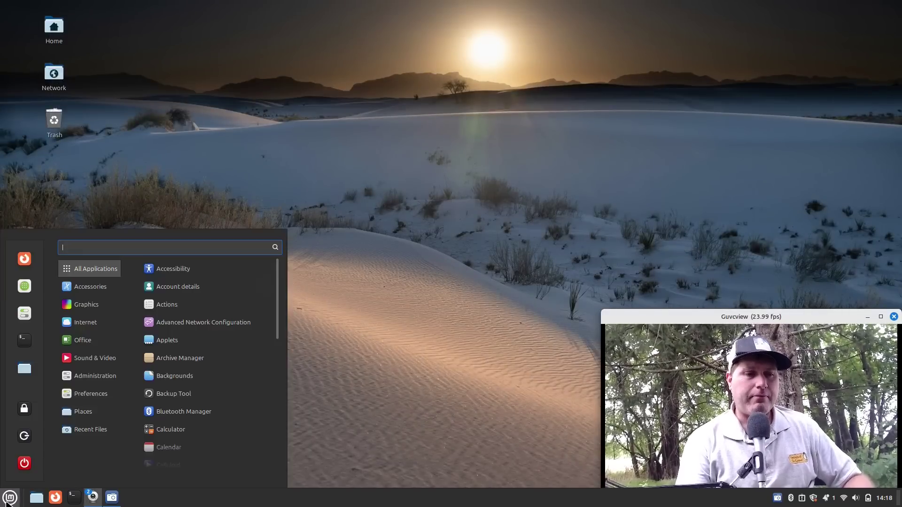
{"action": "left_click", "coordinate": [24, 286]}
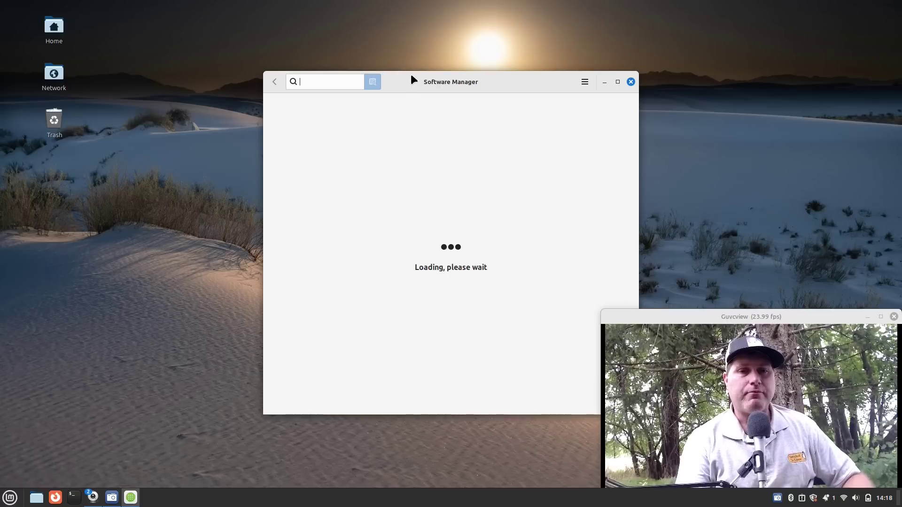
{"action": "left_click", "coordinate": [618, 81]}
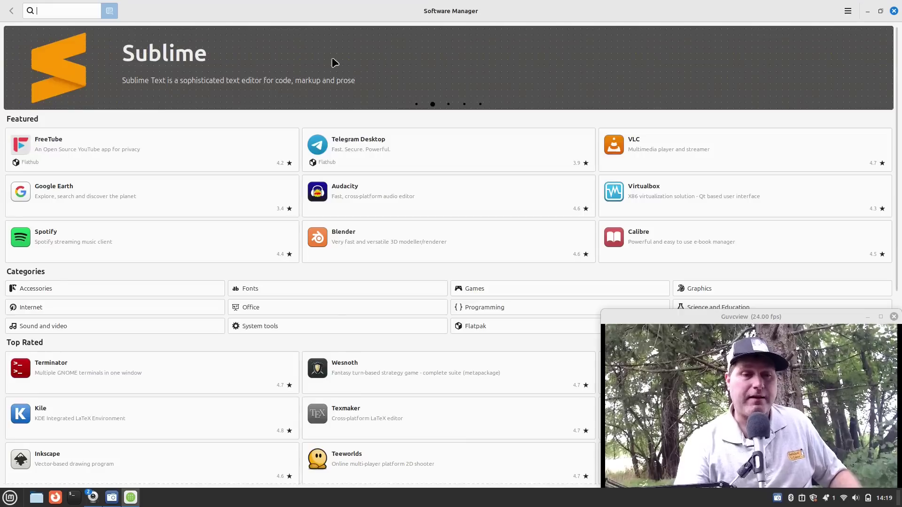
Step: Search 'zoom', view the Zoom details, go back to the results, and begin searching 'flatseal'
{"action": "type", "text": "z"}
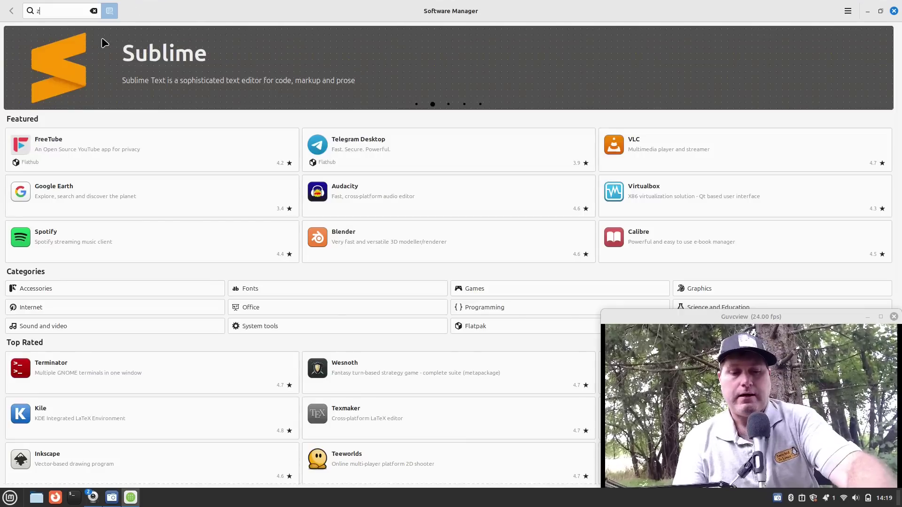
{"action": "type", "text": "oom"}
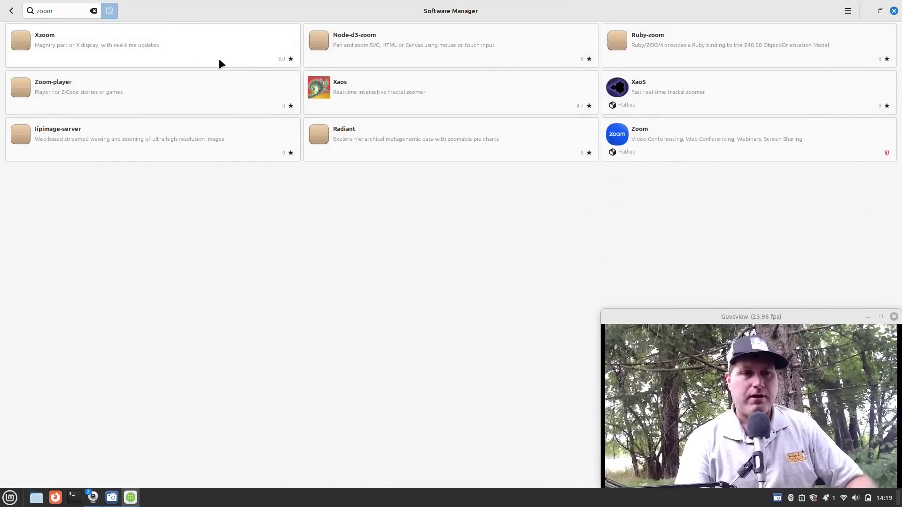
{"action": "left_click", "coordinate": [642, 131]}
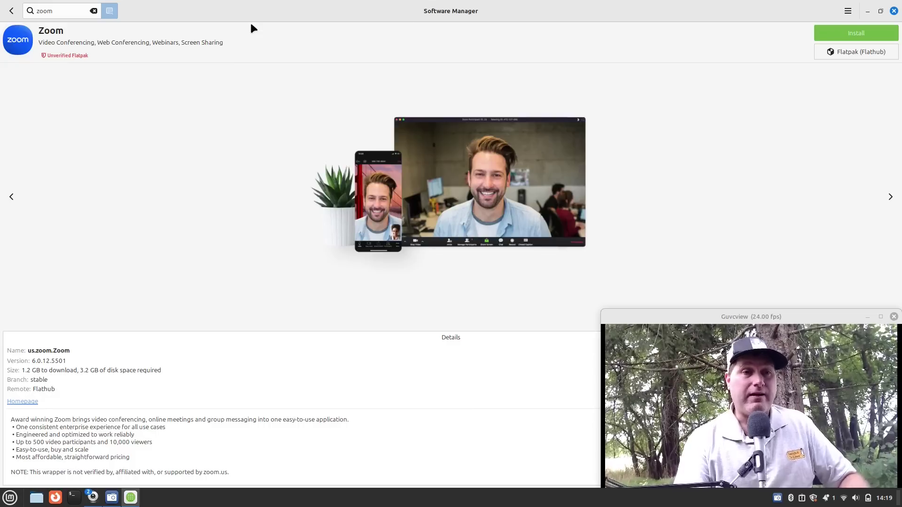
{"action": "left_click", "coordinate": [93, 10]}
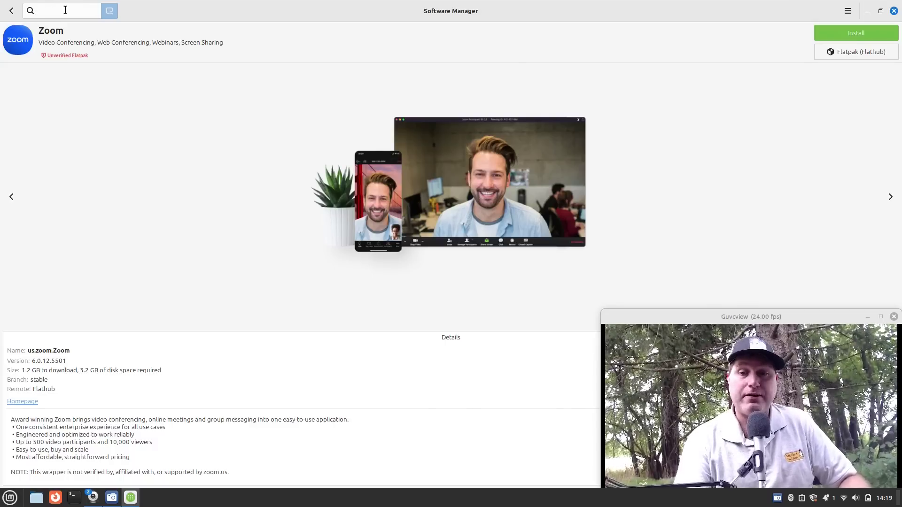
{"action": "left_click", "coordinate": [11, 11]}
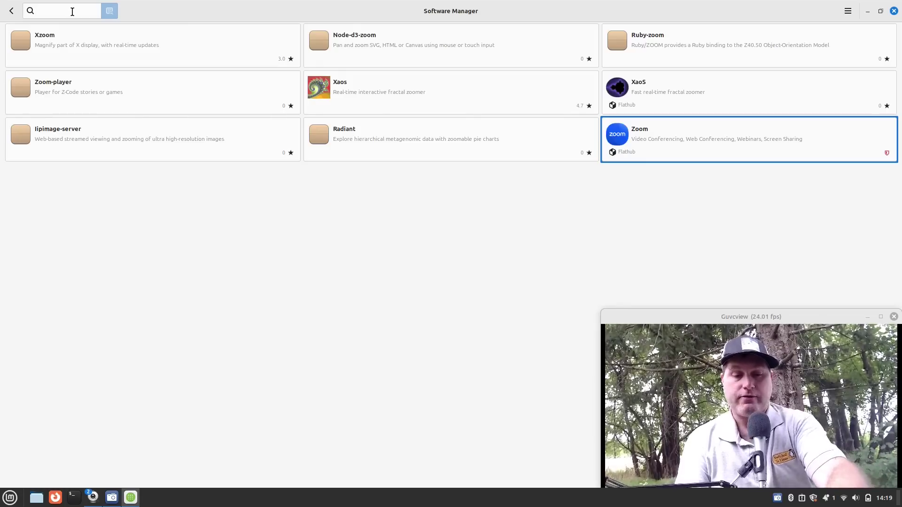
{"action": "type", "text": "flat"}
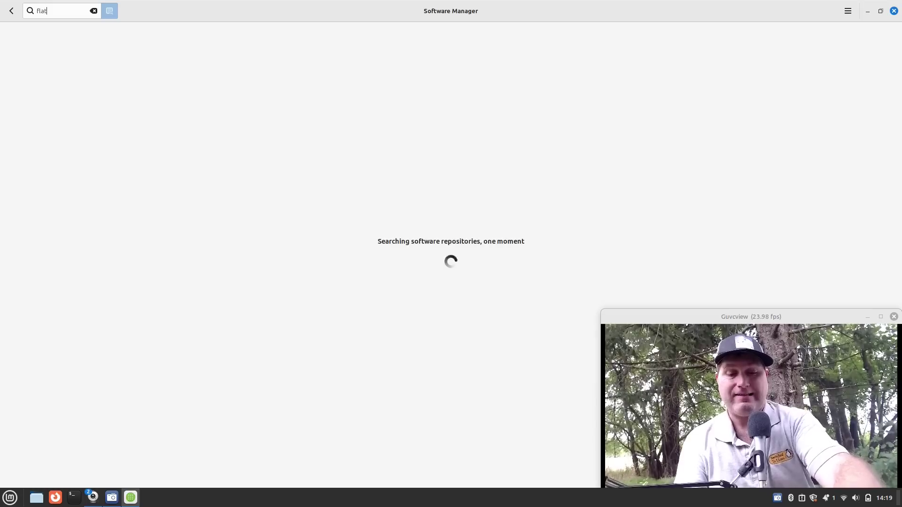
{"action": "type", "text": "seal"}
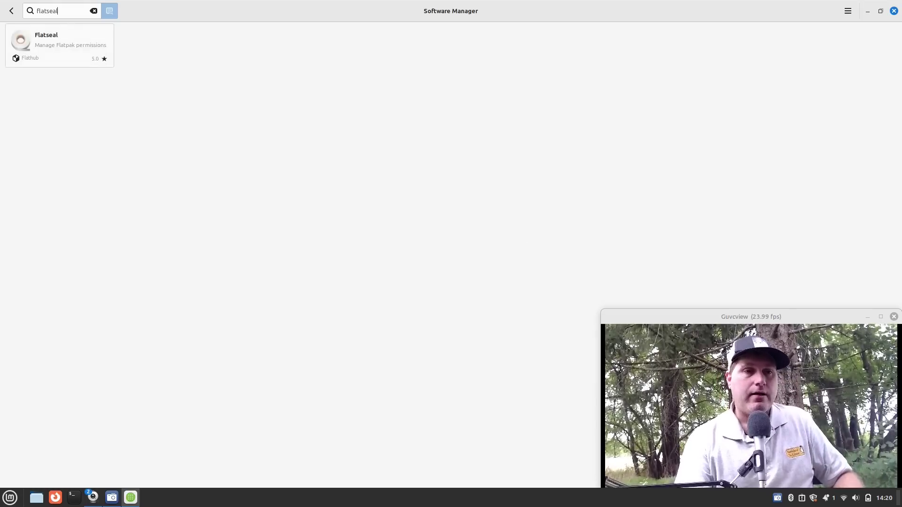
Step: Open the Flatseal 2.2.0 details page, clear the search, and start searching 'warehouse'
{"action": "left_click", "coordinate": [57, 37]}
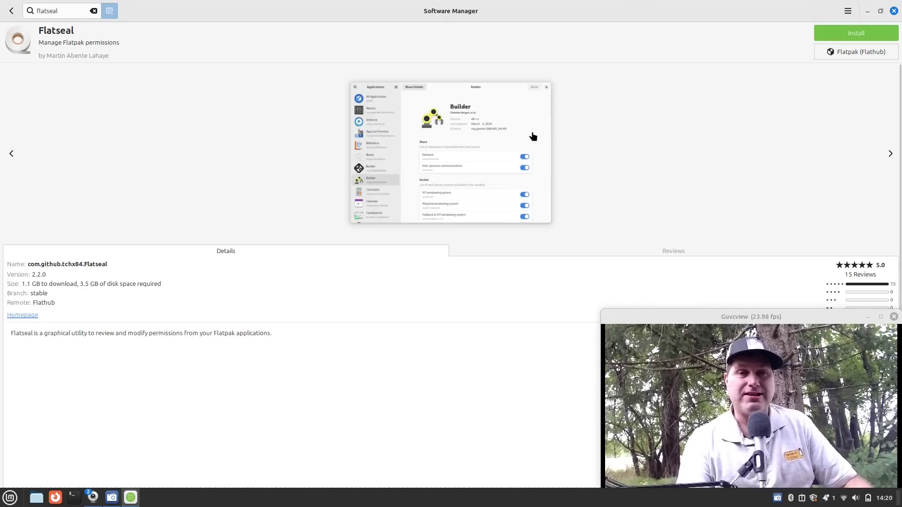
{"action": "left_click", "coordinate": [94, 11]}
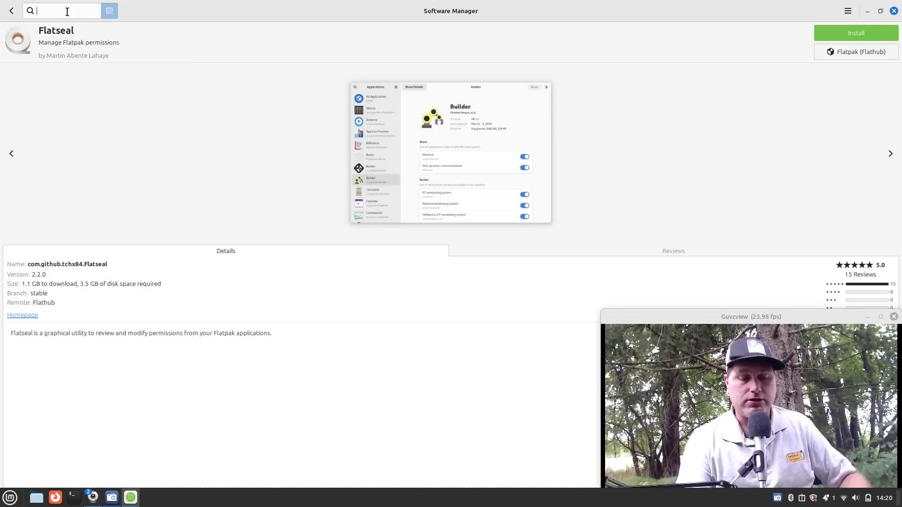
{"action": "type", "text": "war"}
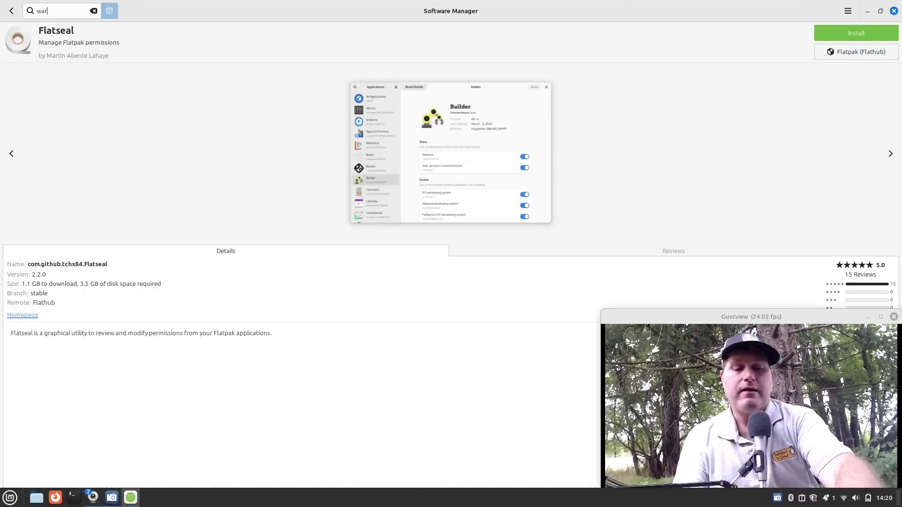
{"action": "type", "text": "ehouse"}
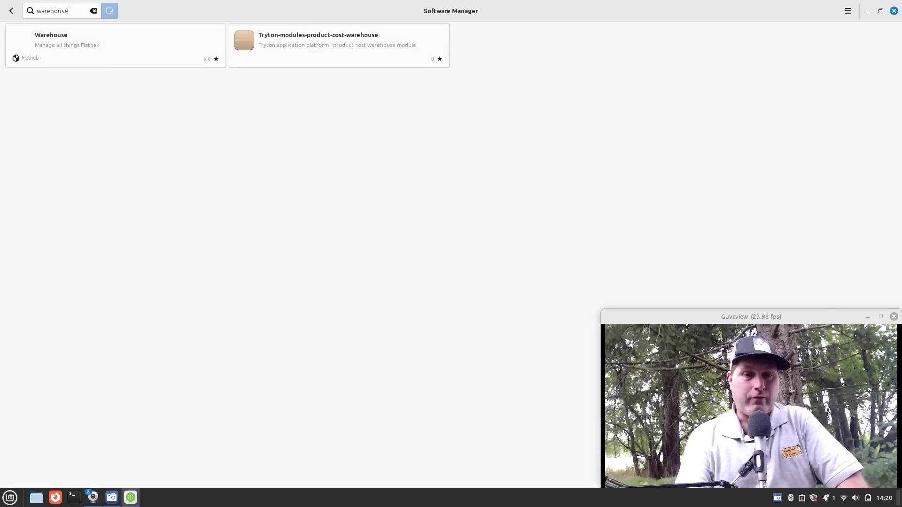
Step: Open the Warehouse 1.6.4 Flathub details page and clear the search field
{"action": "left_click", "coordinate": [49, 38]}
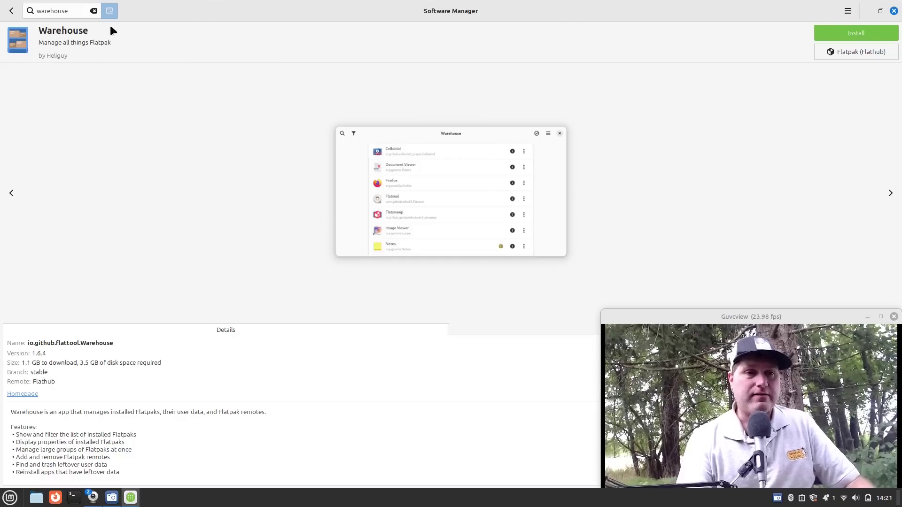
{"action": "left_click", "coordinate": [93, 10]}
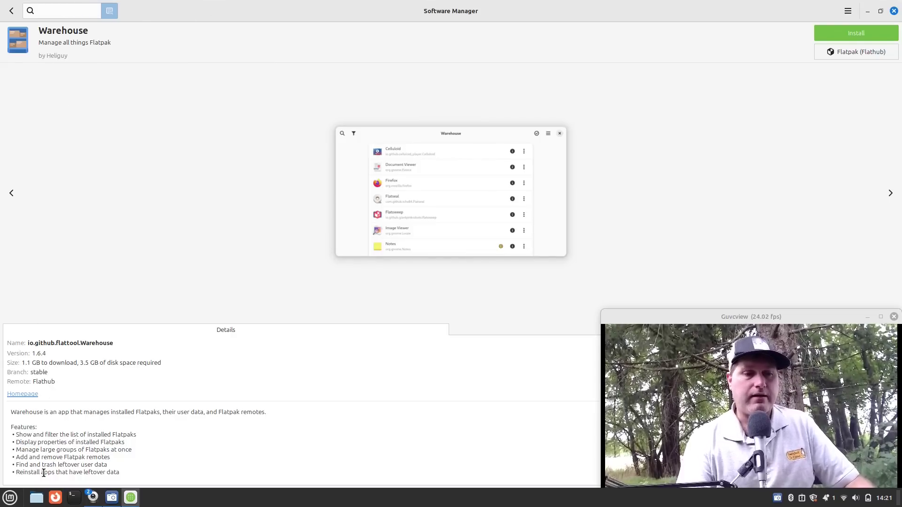
{"action": "left_click", "coordinate": [10, 497]}
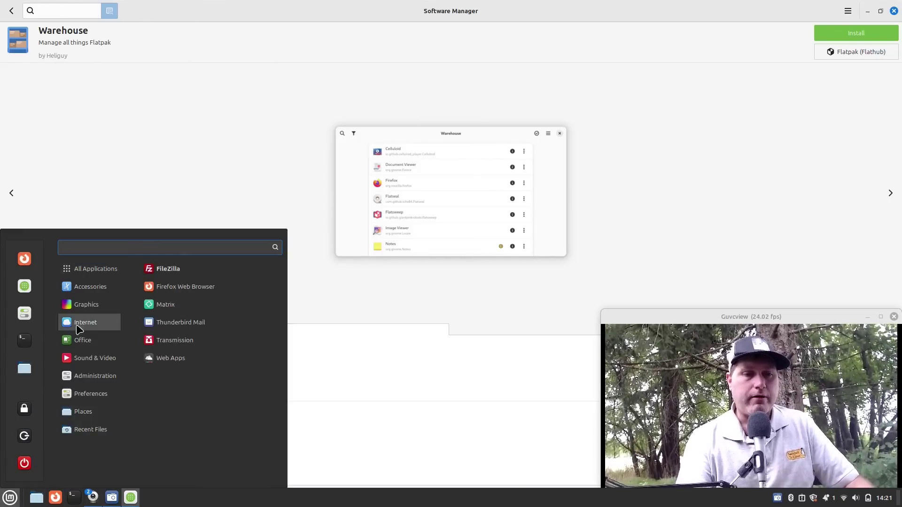
Step: Launch Rhythmbox maximized and open the Podcasts search panel with the feed browser hidden
{"action": "mouse_move", "coordinate": [107, 358]}
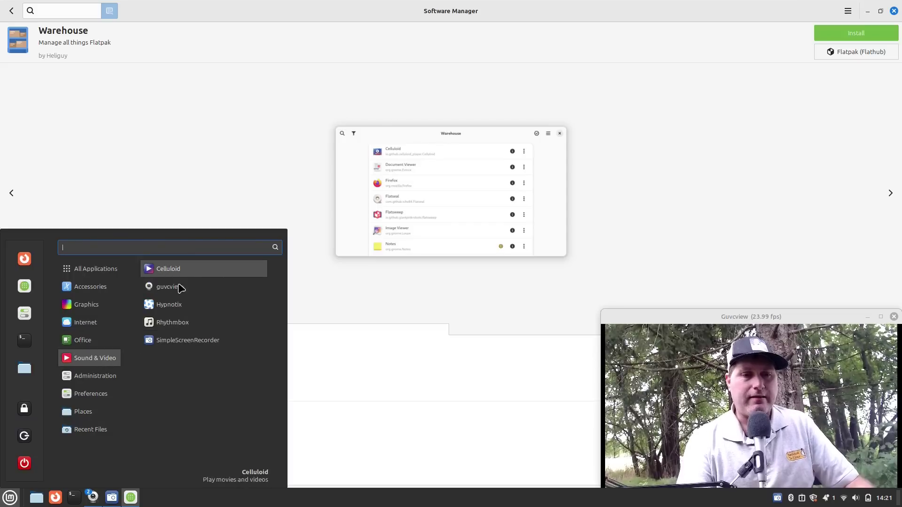
{"action": "left_click", "coordinate": [177, 325]}
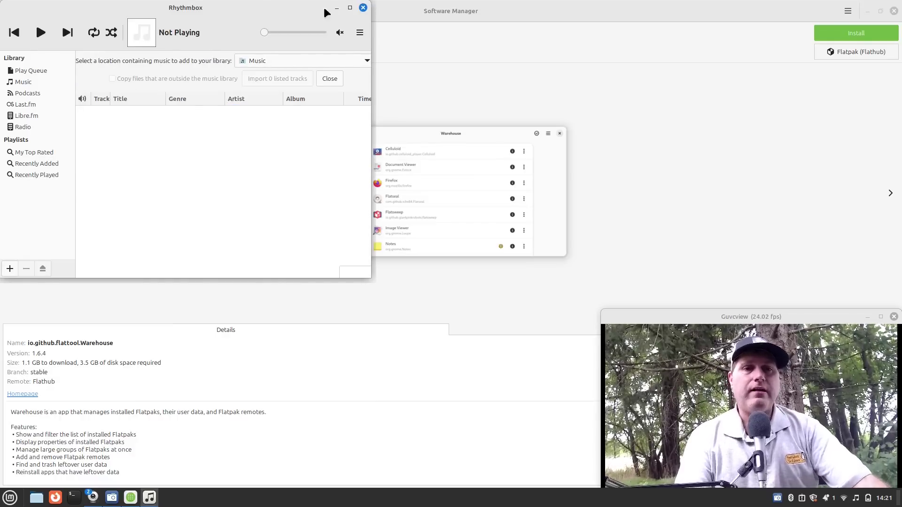
{"action": "left_click", "coordinate": [349, 7]}
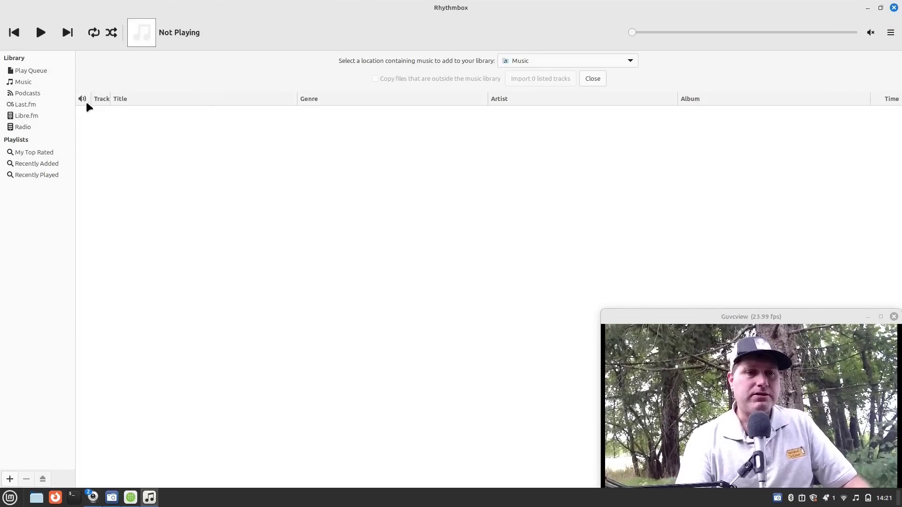
{"action": "left_click", "coordinate": [31, 93]}
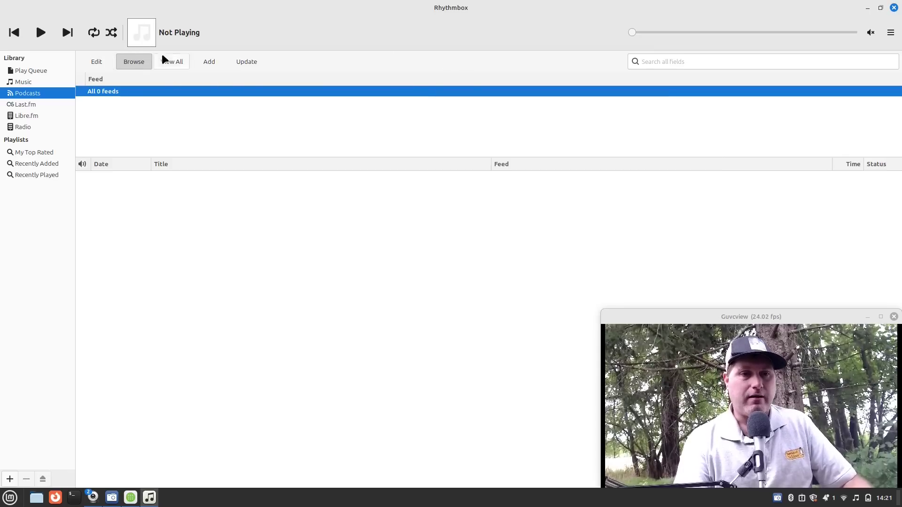
{"action": "left_click", "coordinate": [137, 61]}
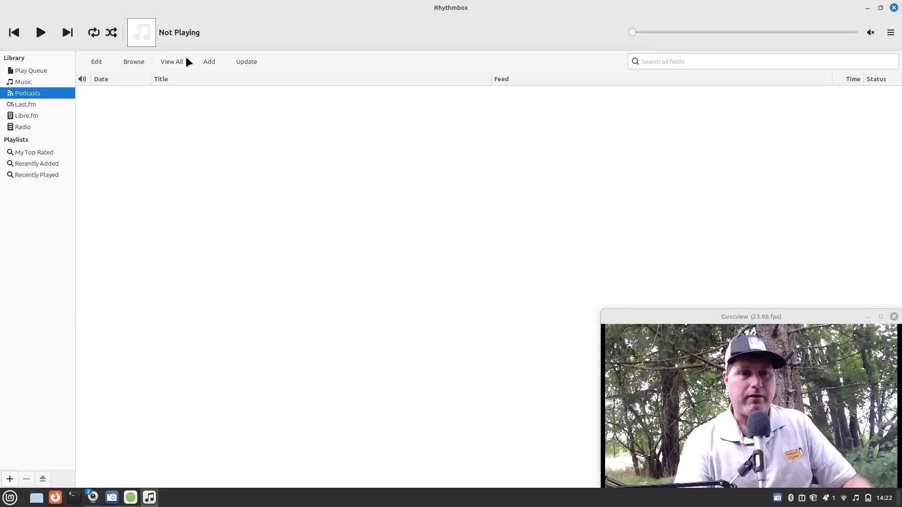
{"action": "left_click", "coordinate": [209, 63]}
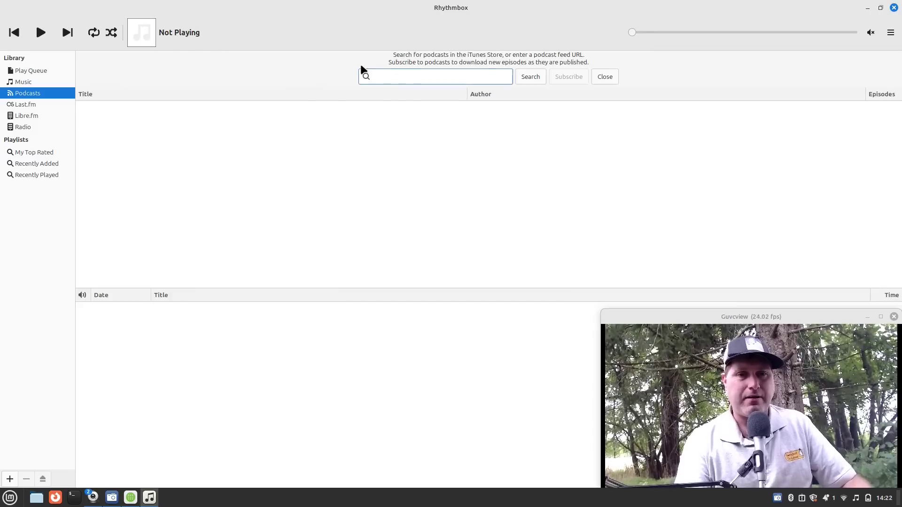
Step: Search podcasts for 'our walk in christ' and browse the Our Walk in Christ Podcast episodes
{"action": "type", "text": "ou"}
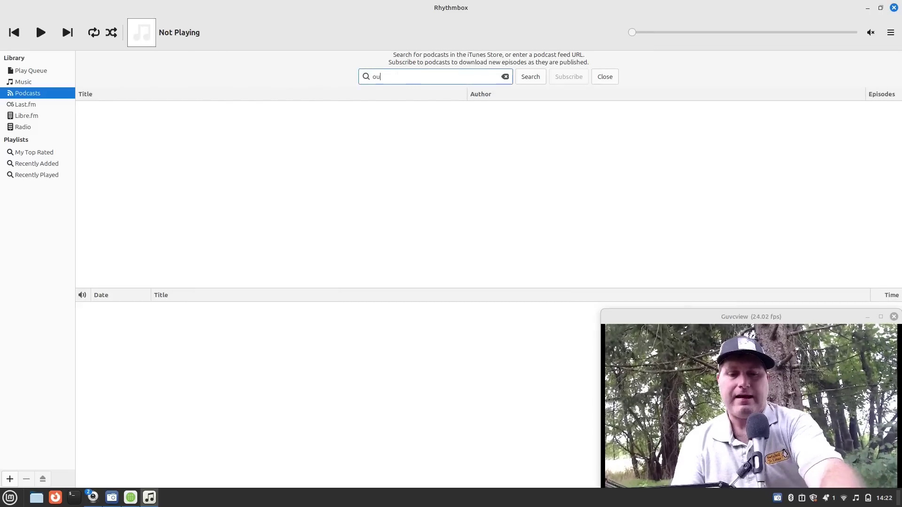
{"action": "type", "text": "r wal"}
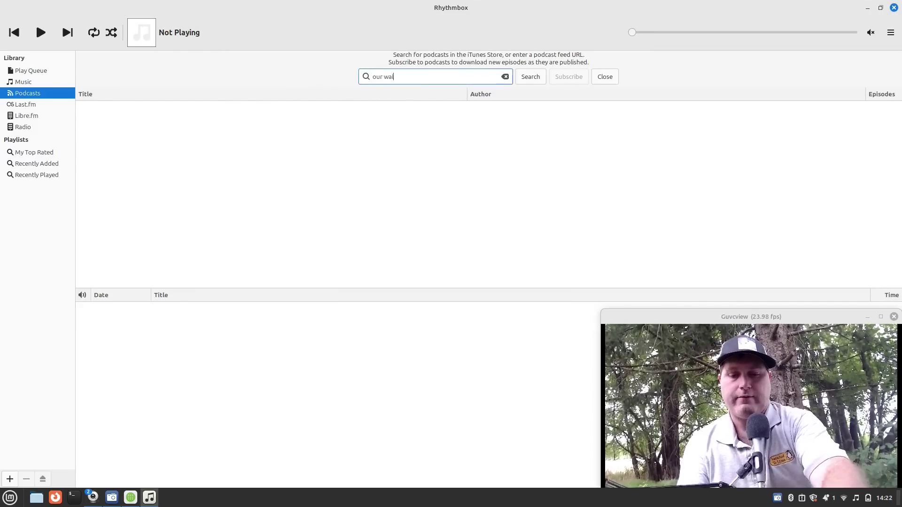
{"action": "type", "text": "k in ch"}
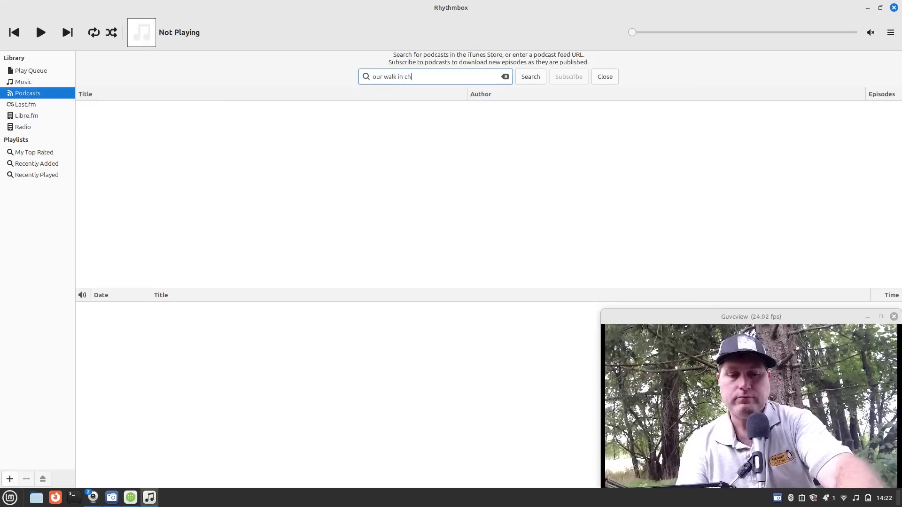
{"action": "type", "text": "rist"}
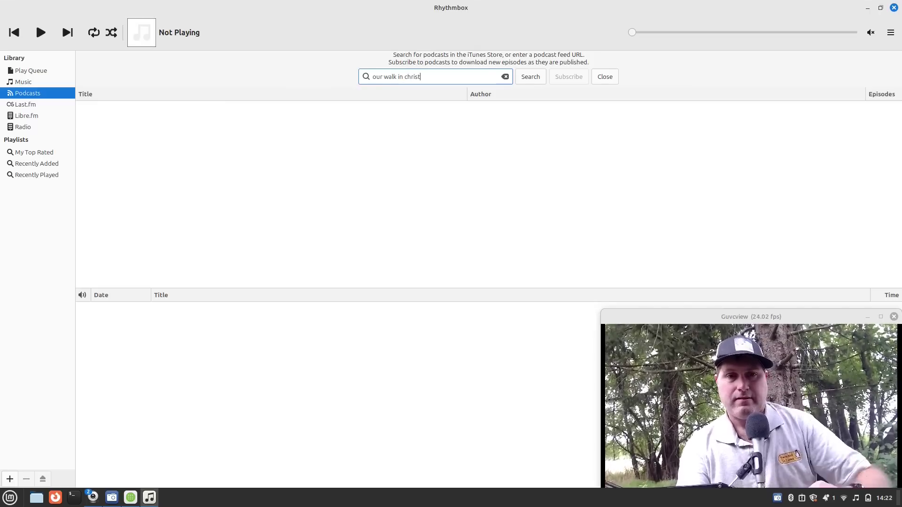
{"action": "left_click", "coordinate": [531, 78]}
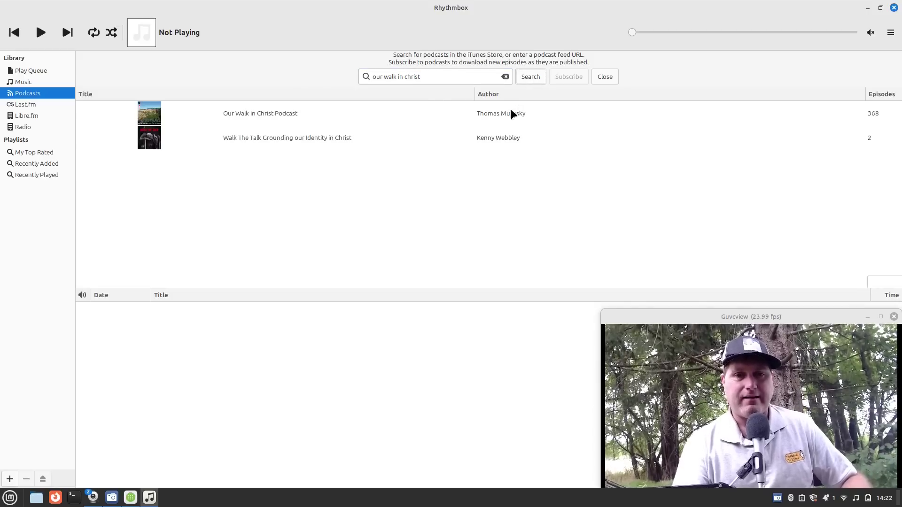
{"action": "left_click", "coordinate": [153, 117]}
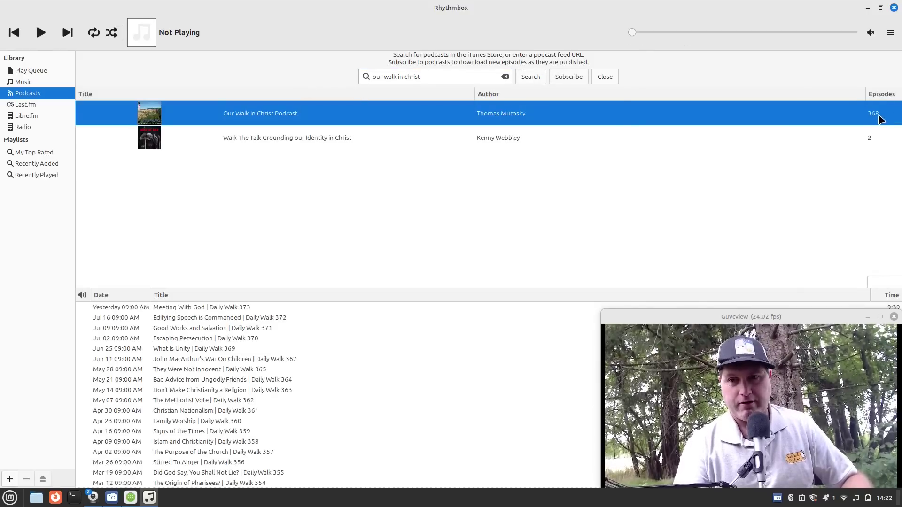
{"action": "scroll", "coordinate": [517, 374], "scroll_direction": "down", "scroll_amount": 7}
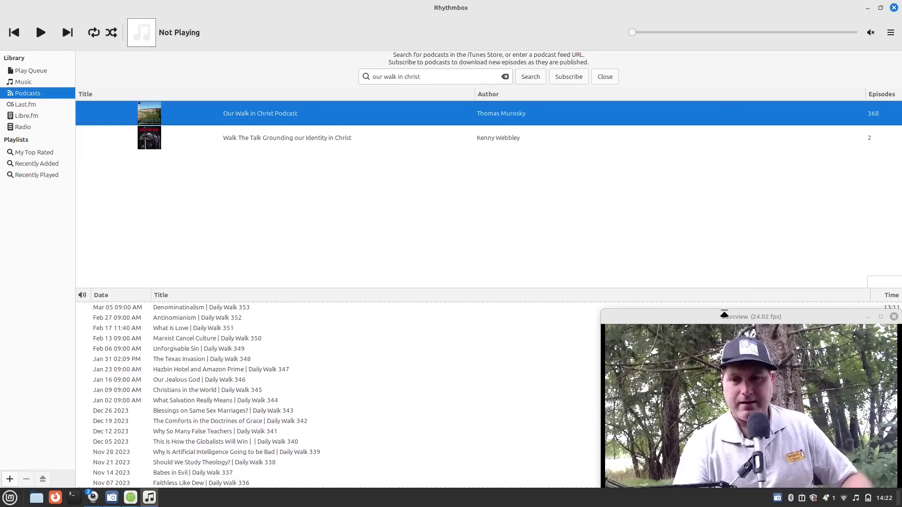
{"action": "mouse_move", "coordinate": [723, 317]}
{"action": "left_mouse_down"}
{"action": "mouse_move", "coordinate": [544, 324]}
{"action": "mouse_move", "coordinate": [611, 294]}
{"action": "mouse_move", "coordinate": [713, 332]}
{"action": "left_mouse_up"}
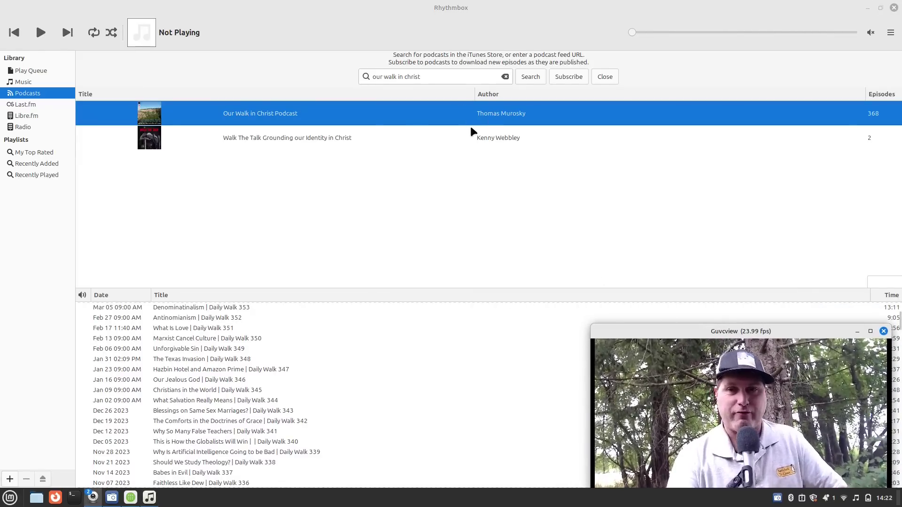
{"action": "left_click", "coordinate": [241, 112]}
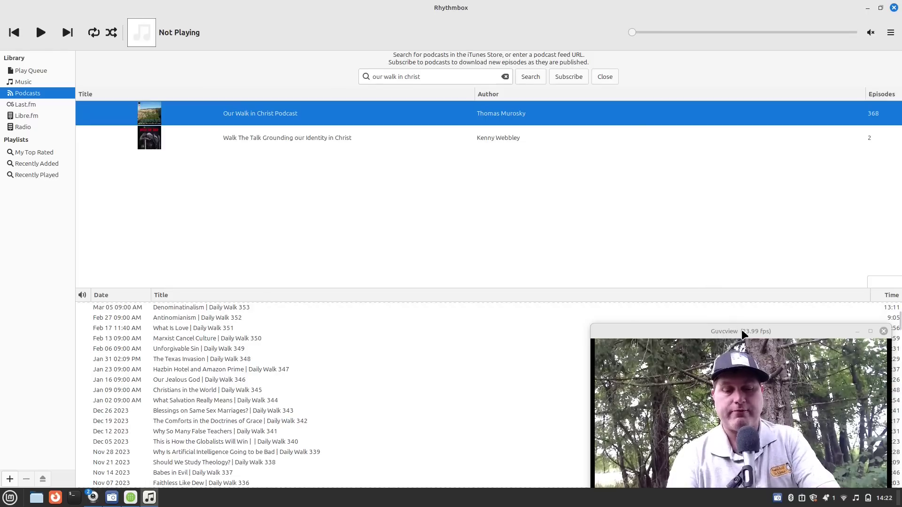
{"action": "left_click_drag", "start_coordinate": [741, 331], "coordinate": [758, 317]}
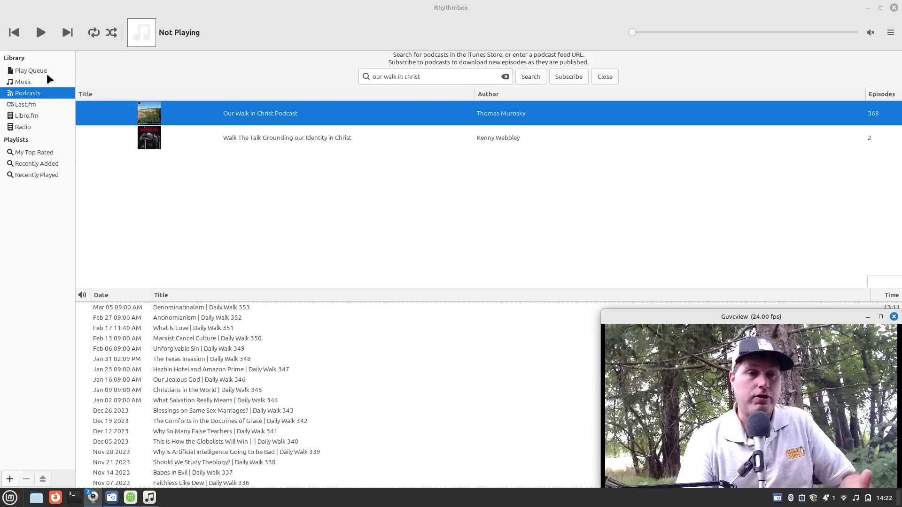
{"action": "left_click", "coordinate": [24, 82]}
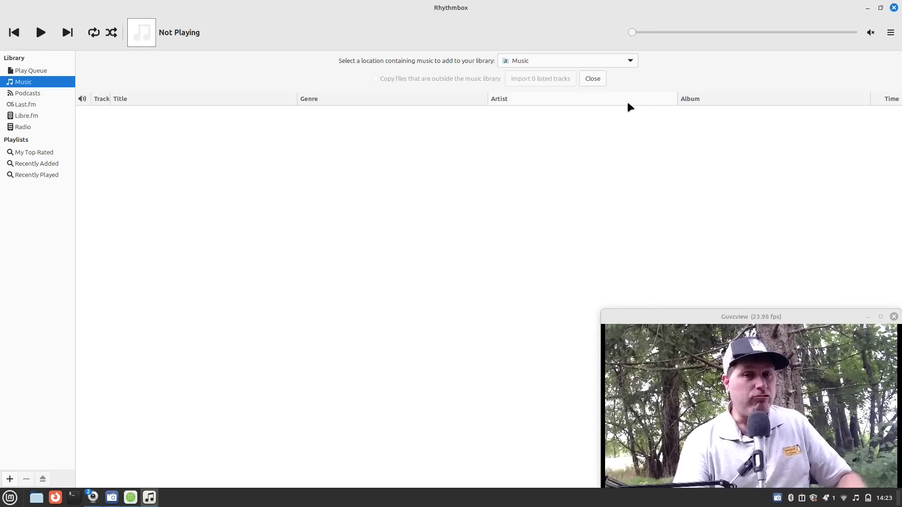
Step: Open the import location dropdown and keep Music as the location
{"action": "left_click", "coordinate": [632, 62]}
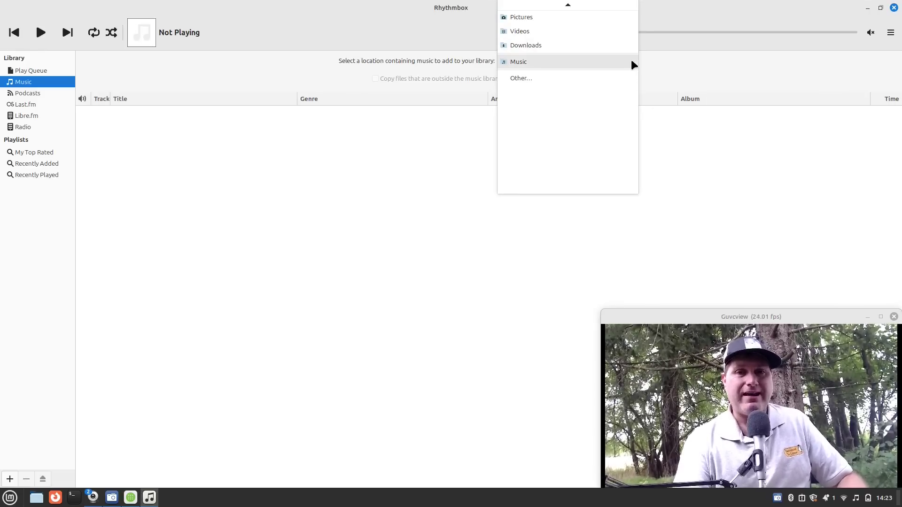
{"action": "left_click", "coordinate": [697, 74]}
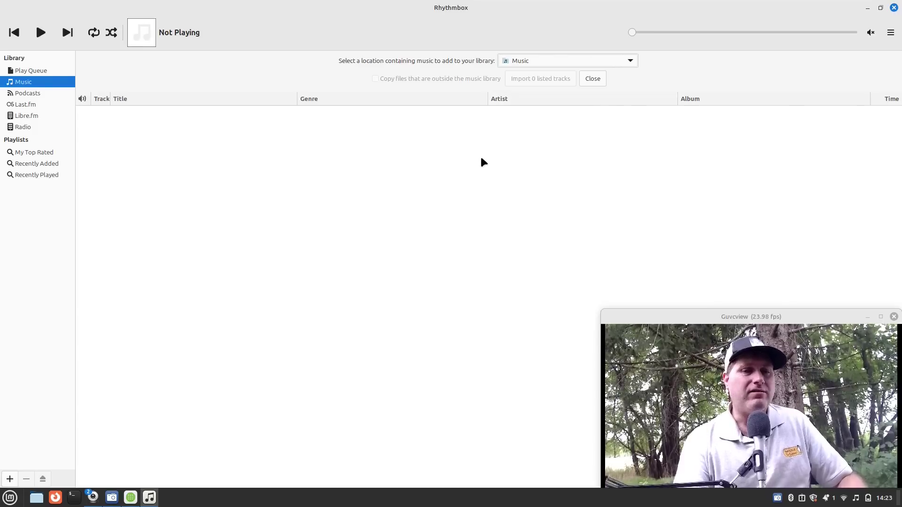
Step: Close Rhythmbox, search Software Manager for 'lollypop', and open the first Lollypop result
{"action": "left_click", "coordinate": [893, 8]}
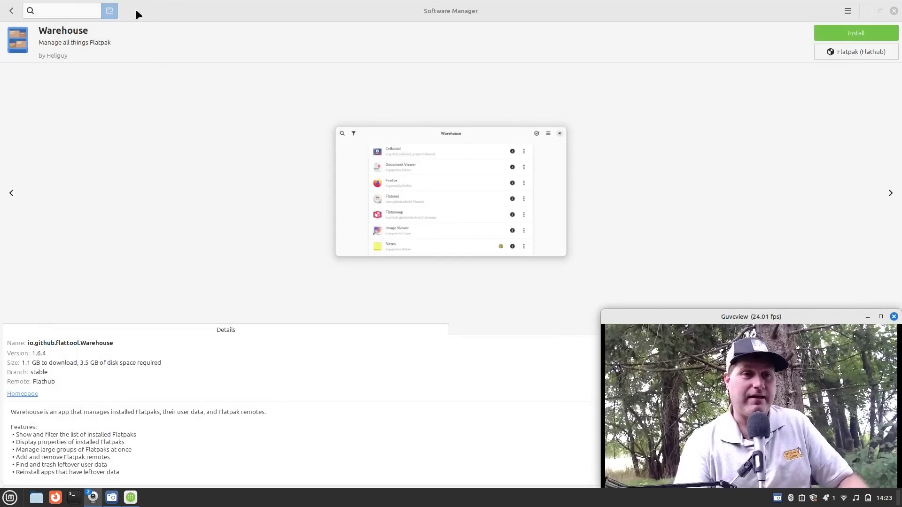
{"action": "left_click", "coordinate": [64, 10]}
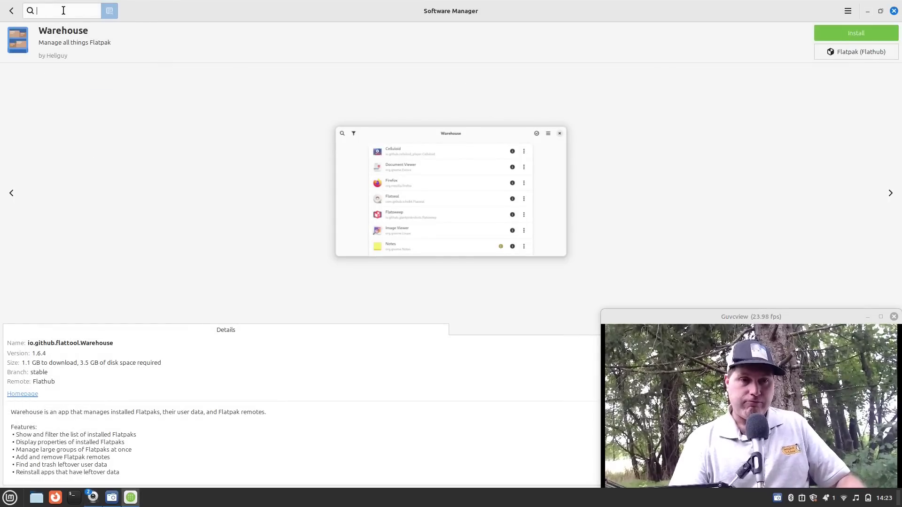
{"action": "type", "text": "lo"}
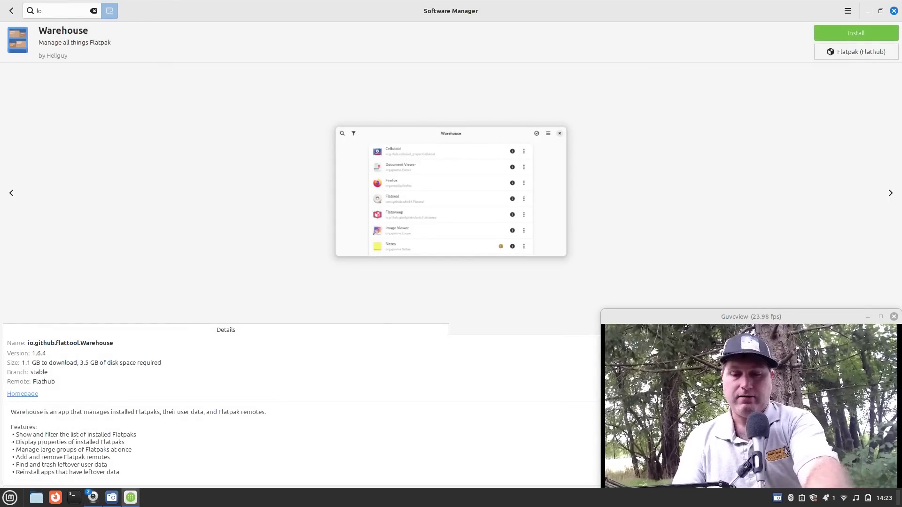
{"action": "type", "text": "llypop"}
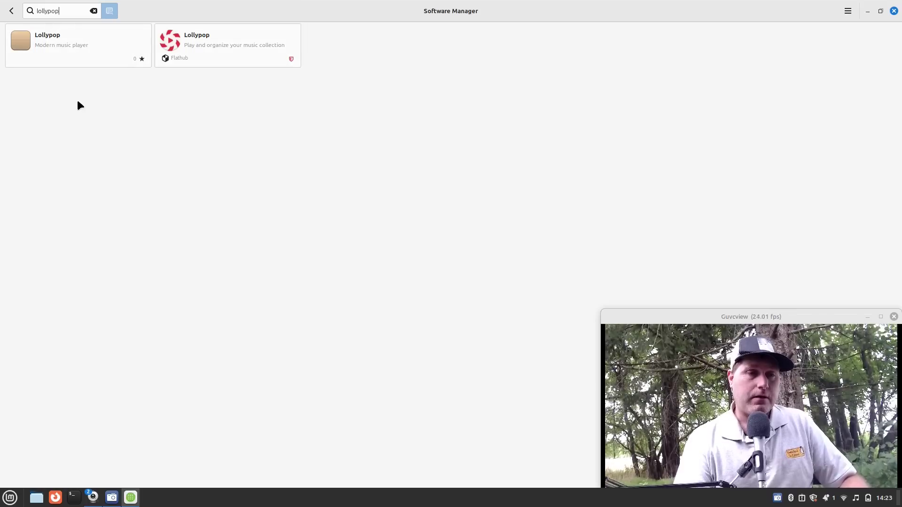
{"action": "left_click", "coordinate": [53, 38]}
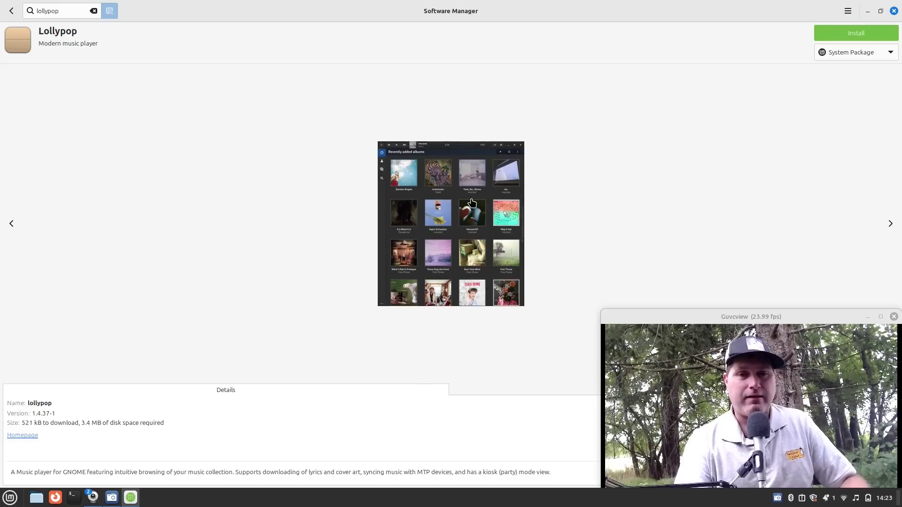
Step: Page through six Lollypop screenshots, then return to the two search results
{"action": "left_click", "coordinate": [890, 223]}
{"action": "left_click", "coordinate": [891, 225]}
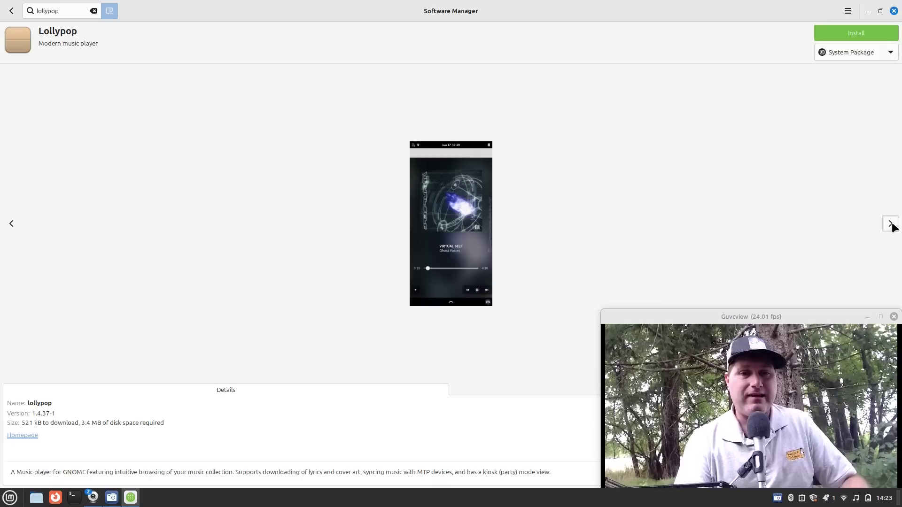
{"action": "left_click", "coordinate": [892, 224]}
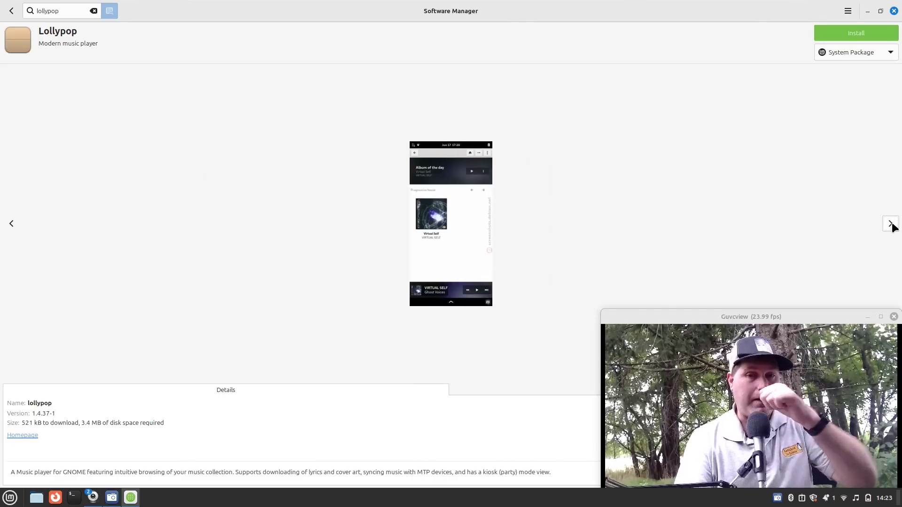
{"action": "left_click", "coordinate": [891, 224]}
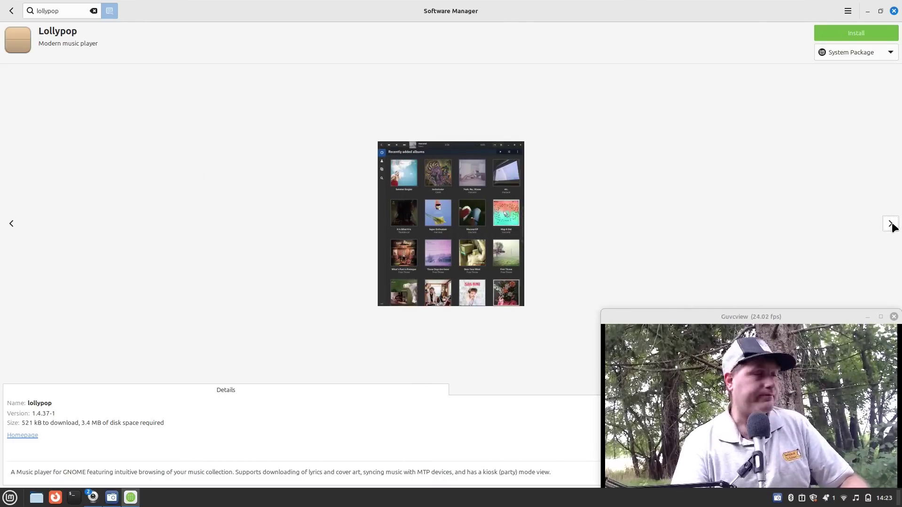
{"action": "left_click", "coordinate": [892, 224]}
{"action": "left_click", "coordinate": [891, 224]}
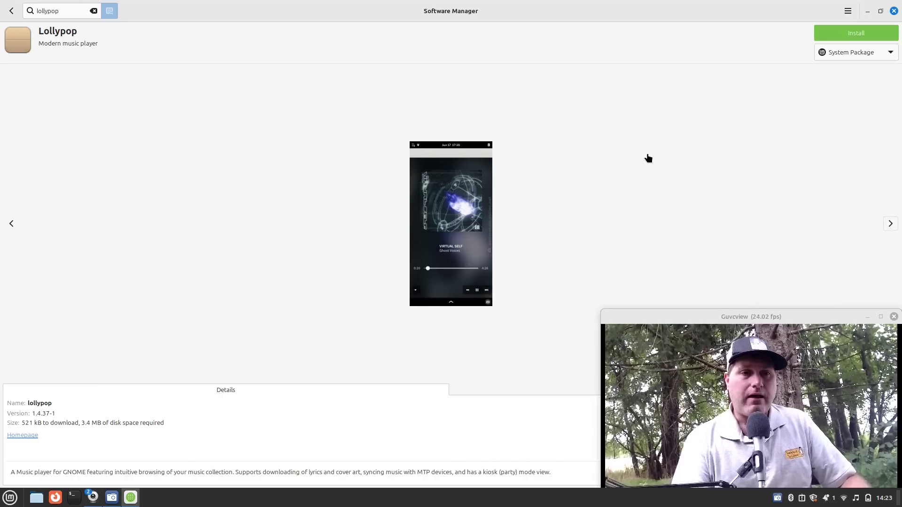
{"action": "left_click", "coordinate": [13, 12]}
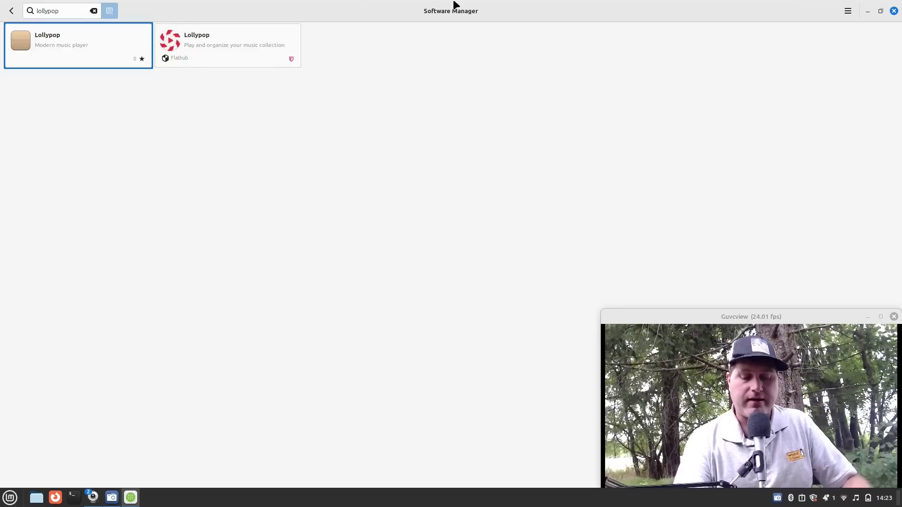
Step: Close Software Manager and close all Guvcview webcam windows from the taskbar
{"action": "left_click", "coordinate": [894, 11]}
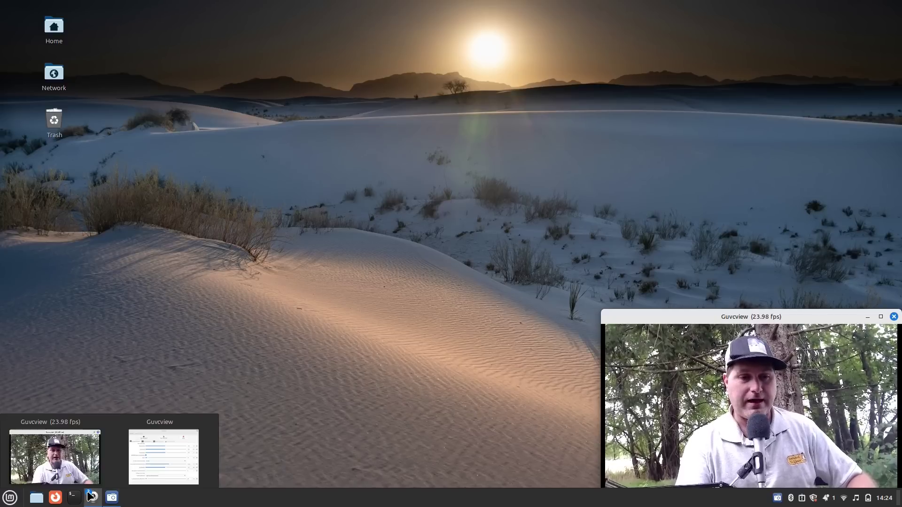
{"action": "left_click", "coordinate": [93, 496]}
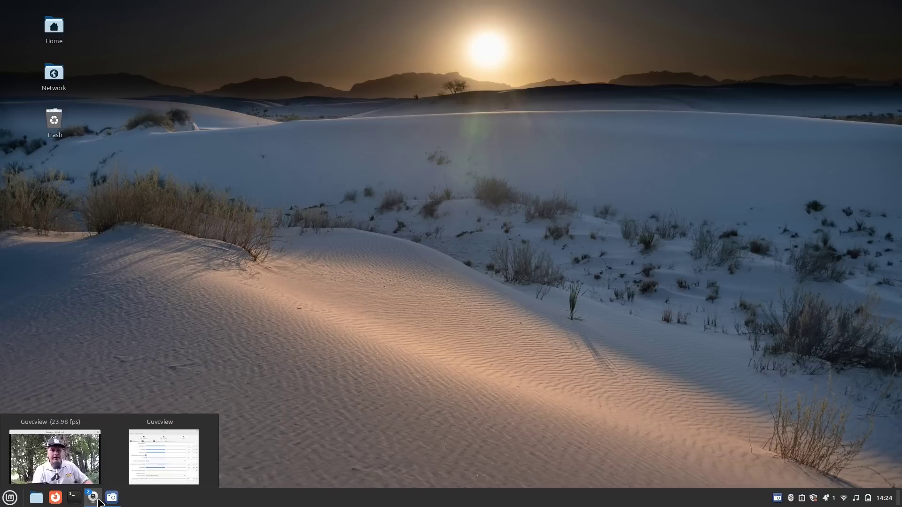
{"action": "right_click", "coordinate": [100, 500]}
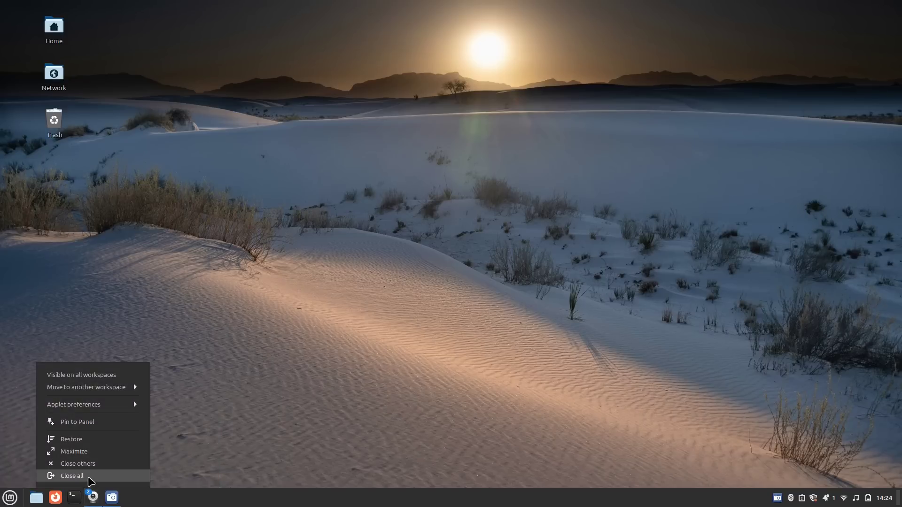
{"action": "left_click", "coordinate": [89, 476]}
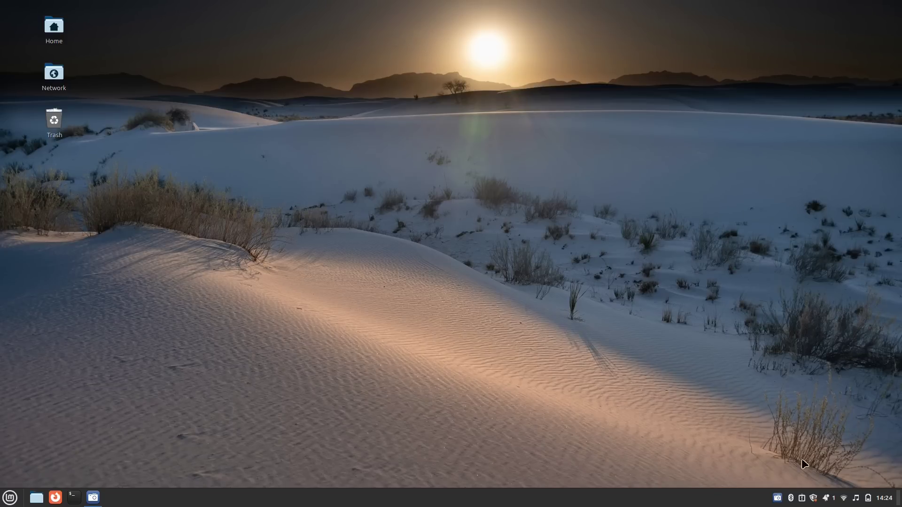
Step: Check the Driver Manager tray icon for any additional hardware drivers
{"action": "left_click", "coordinate": [827, 497]}
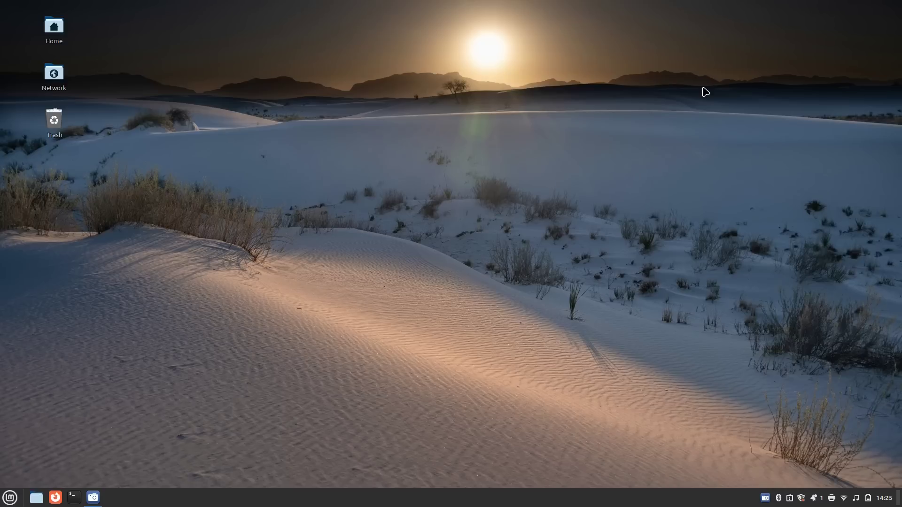
Step: Open the HL-L2315D-series printer's properties from the printer tray's configuration window
{"action": "left_click", "coordinate": [831, 498]}
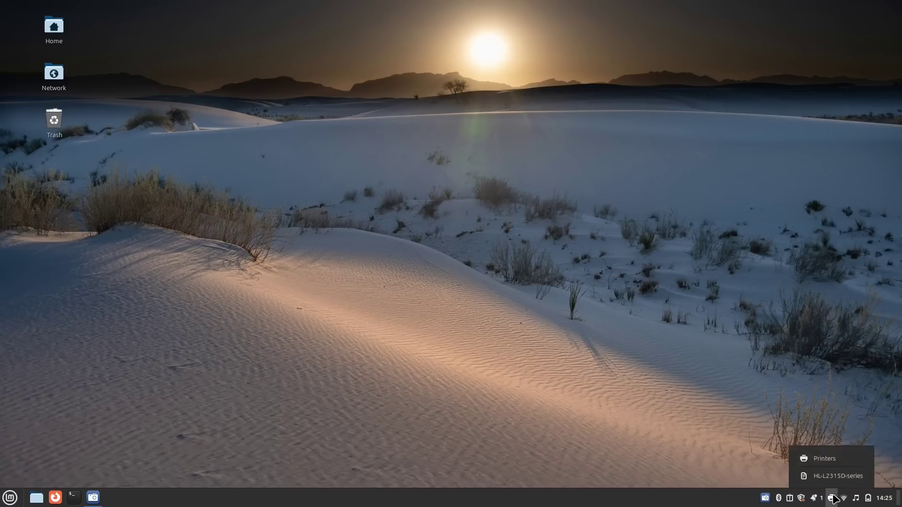
{"action": "left_click", "coordinate": [824, 459]}
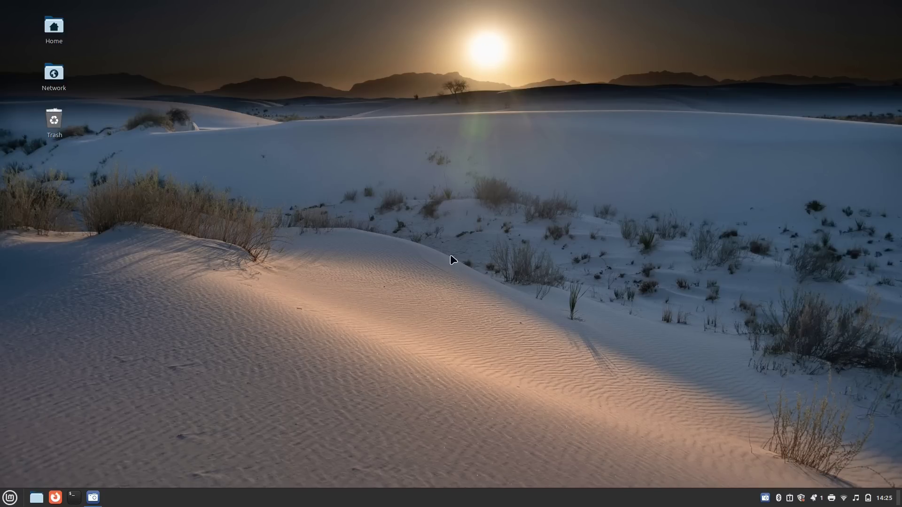
{"action": "left_click", "coordinate": [401, 247]}
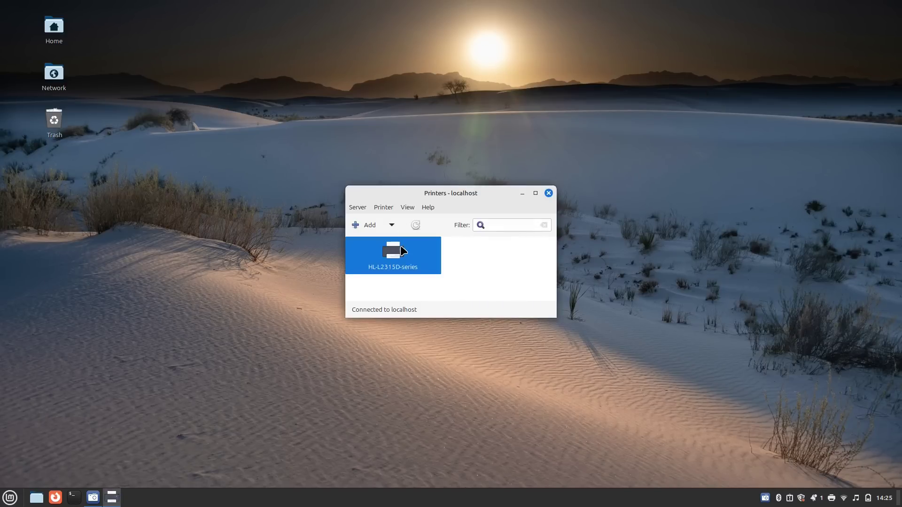
{"action": "double_click", "coordinate": [401, 247]}
Step: Print a test page on the HL-L2315D-series, then close the printer windows
{"action": "left_click", "coordinate": [503, 322]}
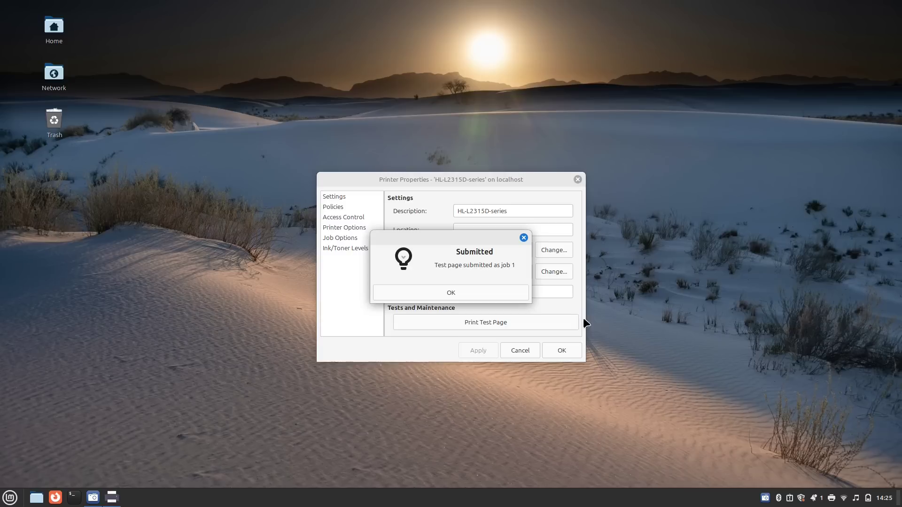
{"action": "left_click", "coordinate": [523, 237]}
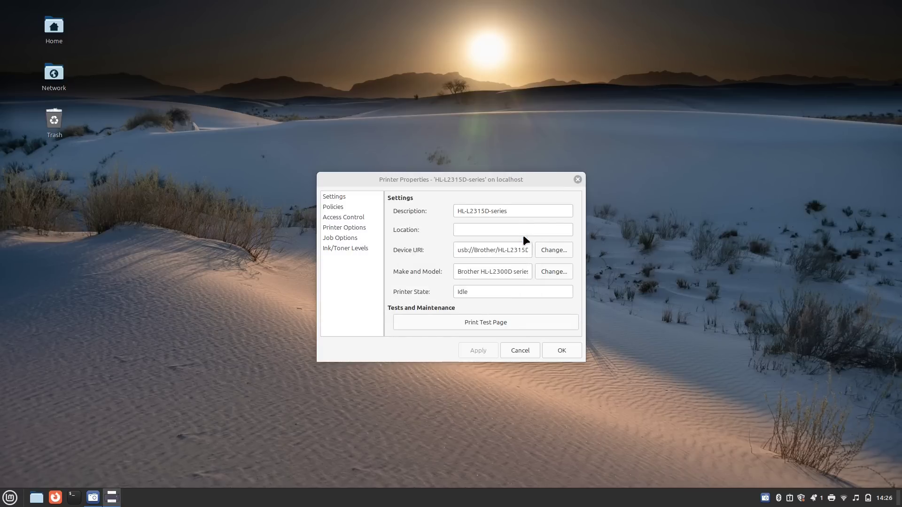
{"action": "left_click", "coordinate": [578, 180]}
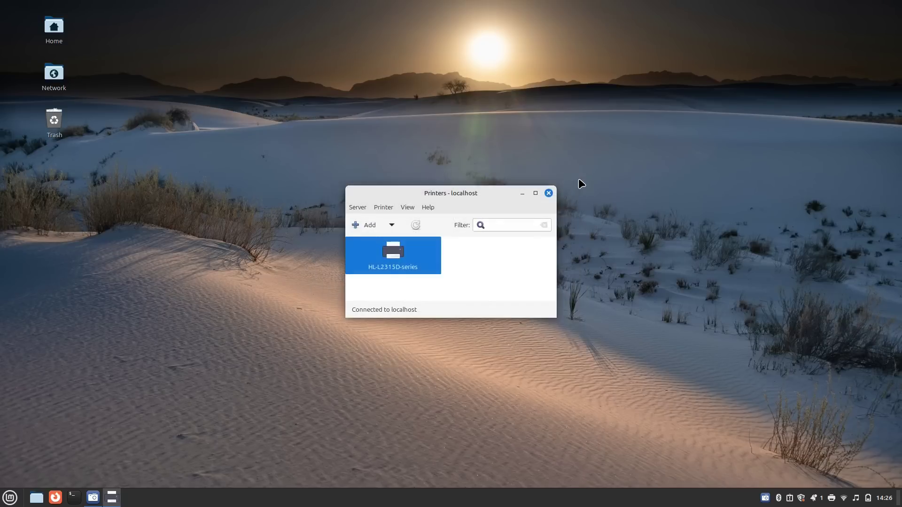
{"action": "left_click", "coordinate": [548, 193]}
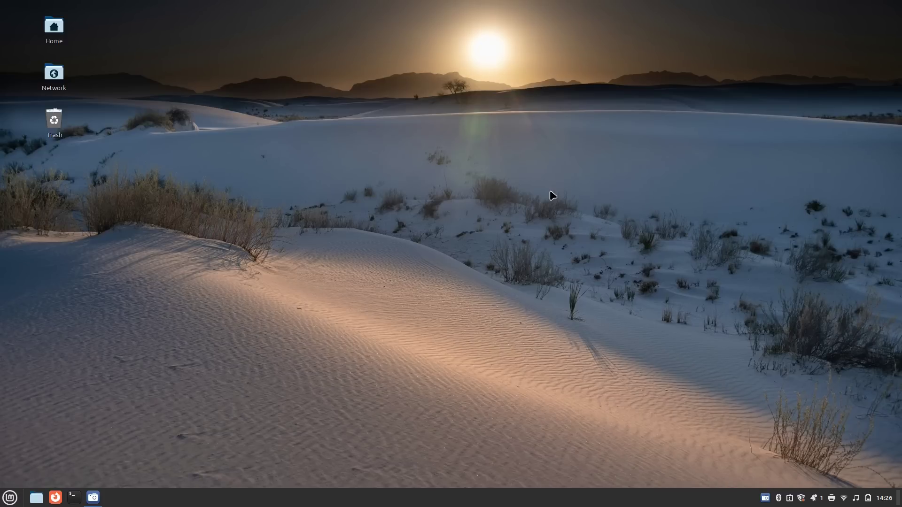
Step: Find Document Scanner through the menu search, launch it and start scanning
{"action": "left_click", "coordinate": [4, 500]}
{"action": "type", "text": "sd"}
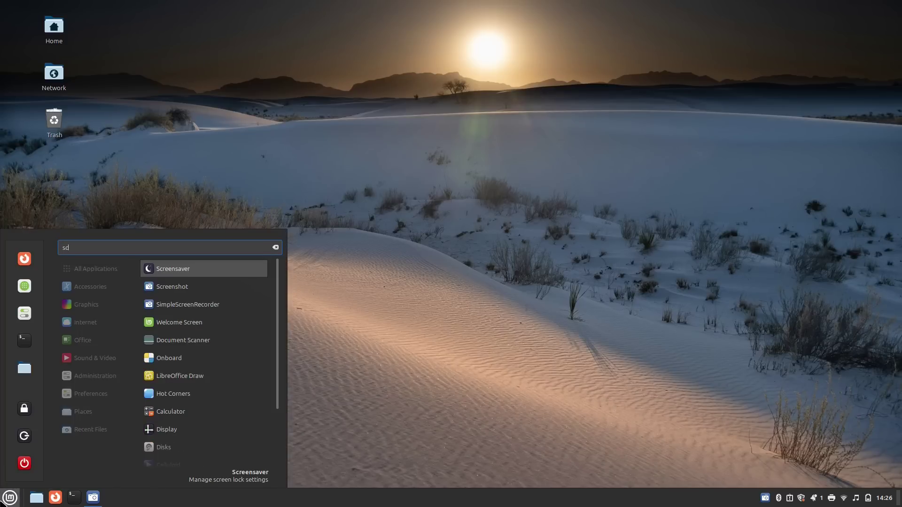
{"action": "key", "text": "BackSpace"}
{"action": "type", "text": "cal"}
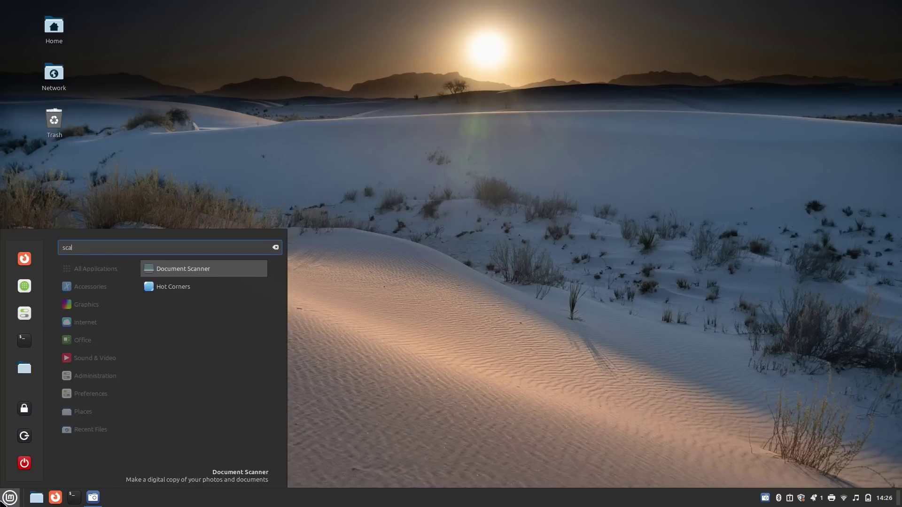
{"action": "left_click", "coordinate": [169, 275]}
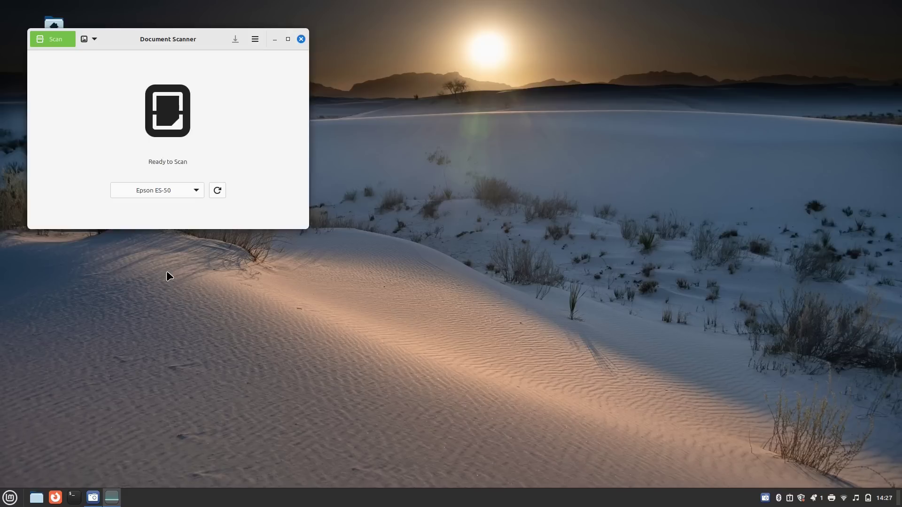
{"action": "left_click", "coordinate": [52, 36]}
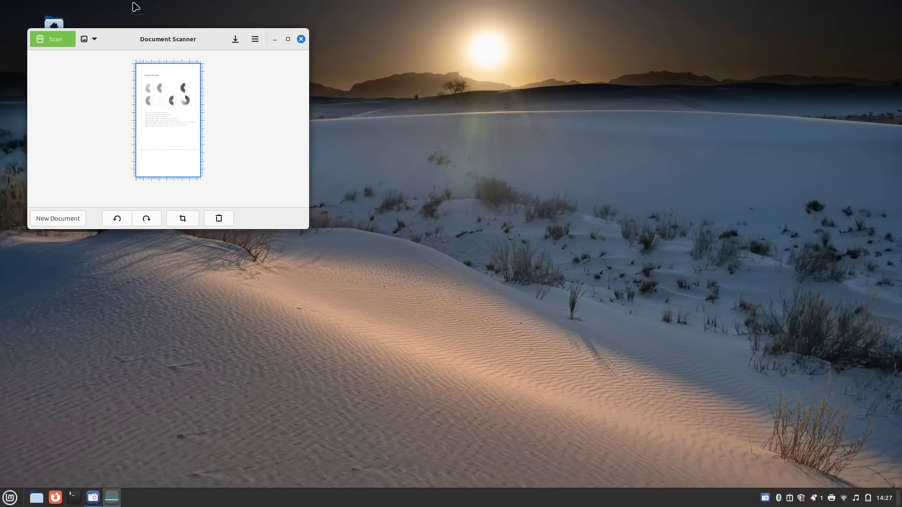
Step: Maximize Document Scanner and crop the scan to the page's edges
{"action": "left_click", "coordinate": [287, 38]}
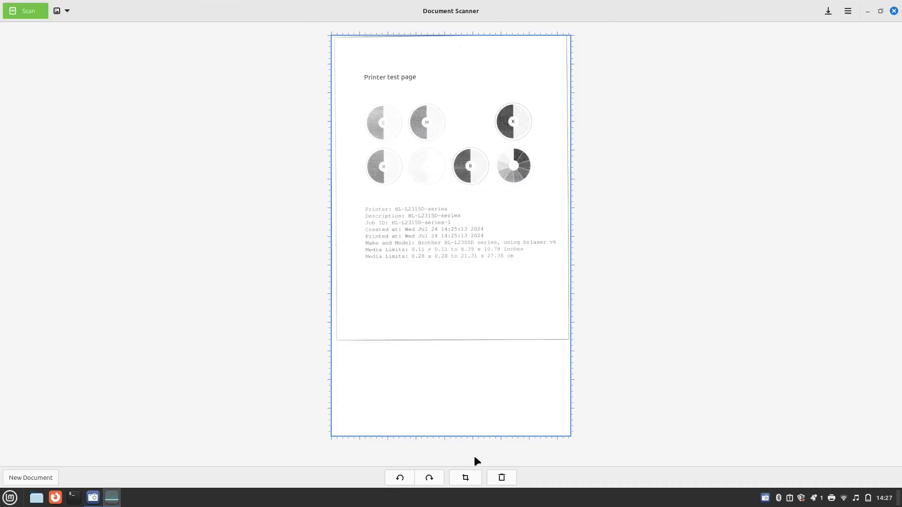
{"action": "left_click", "coordinate": [469, 477]}
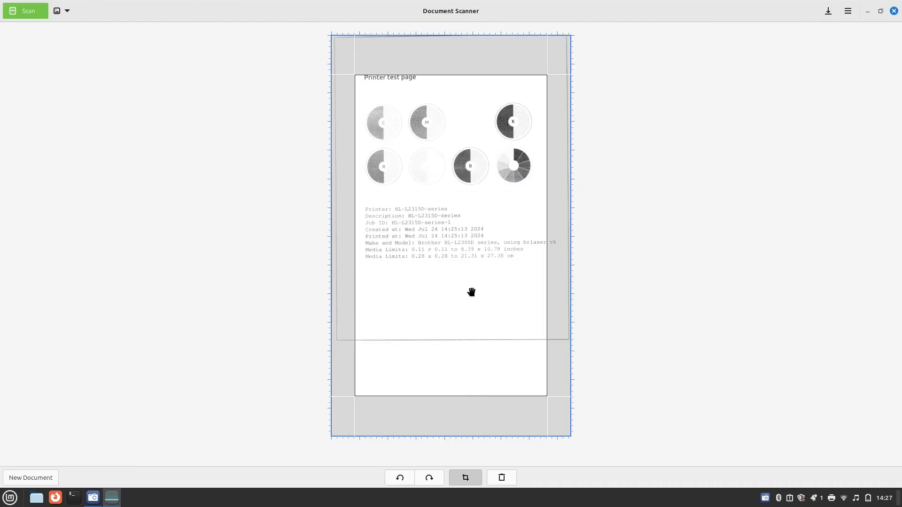
{"action": "left_click_drag", "start_coordinate": [471, 292], "coordinate": [438, 251]}
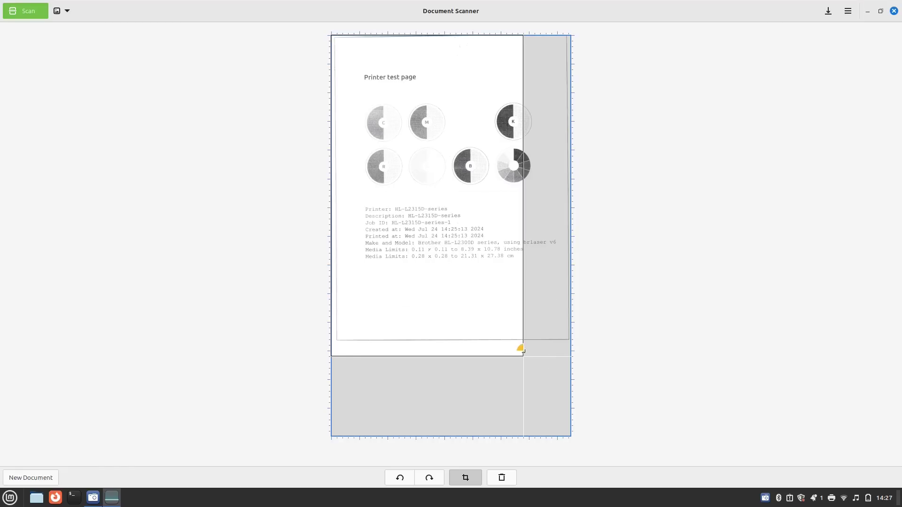
{"action": "left_click_drag", "start_coordinate": [522, 350], "coordinate": [579, 336]}
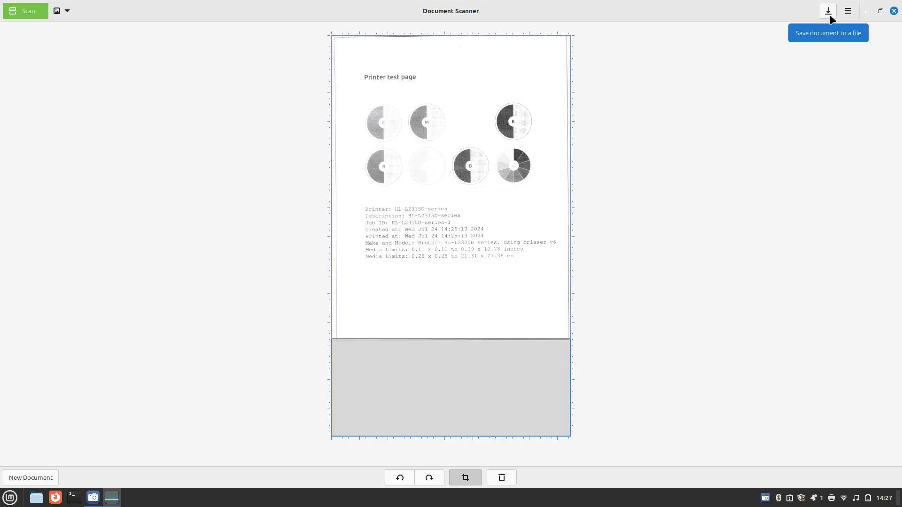
Step: Look through the scanner's extra options, then bring up the Save As dialog
{"action": "left_click", "coordinate": [847, 10]}
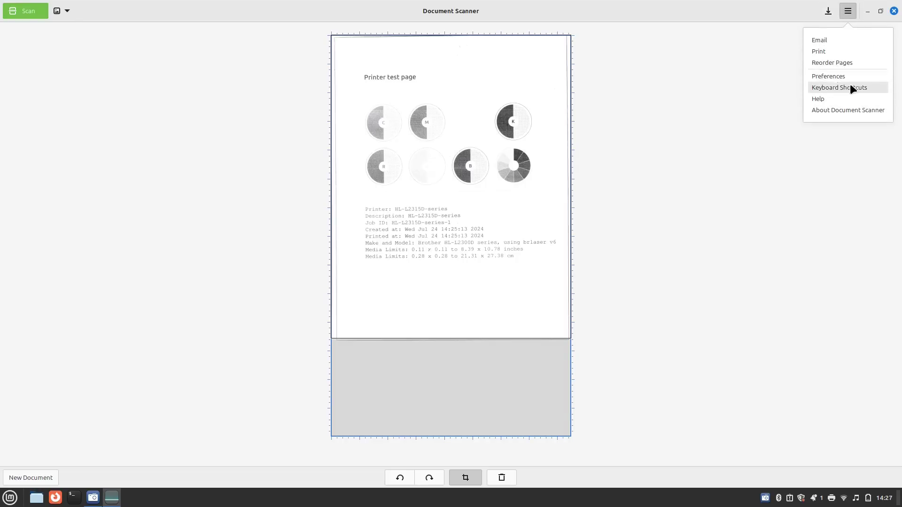
{"action": "left_click", "coordinate": [828, 14]}
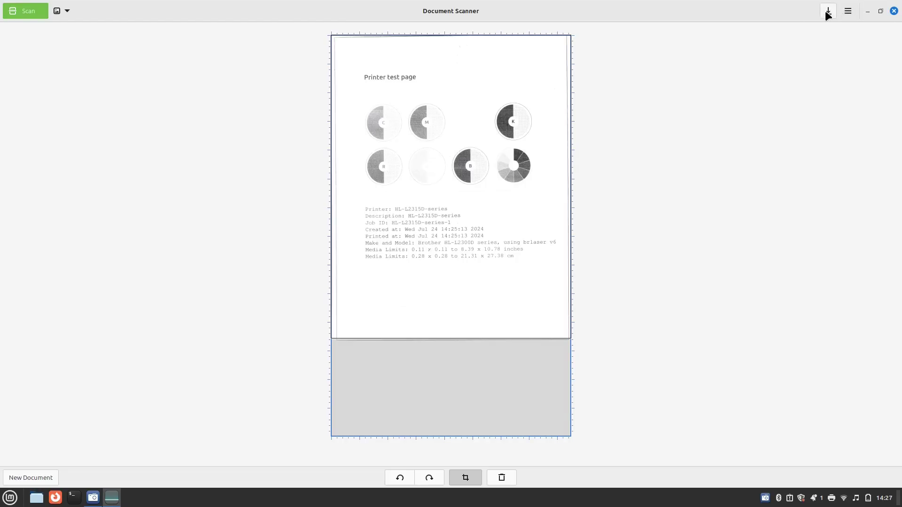
{"action": "left_click", "coordinate": [827, 14]}
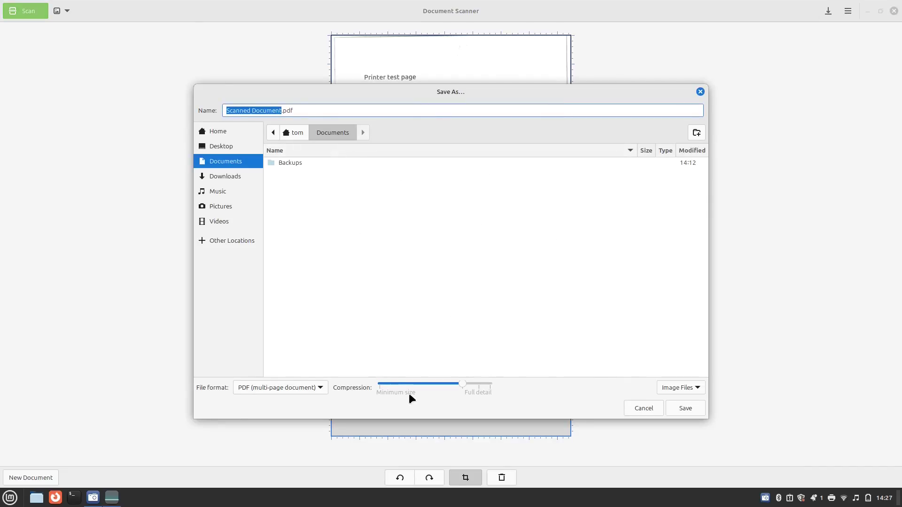
Step: Save the scan in PDF format as 'Scanned Document.pdf' in Documents
{"action": "left_click", "coordinate": [314, 385]}
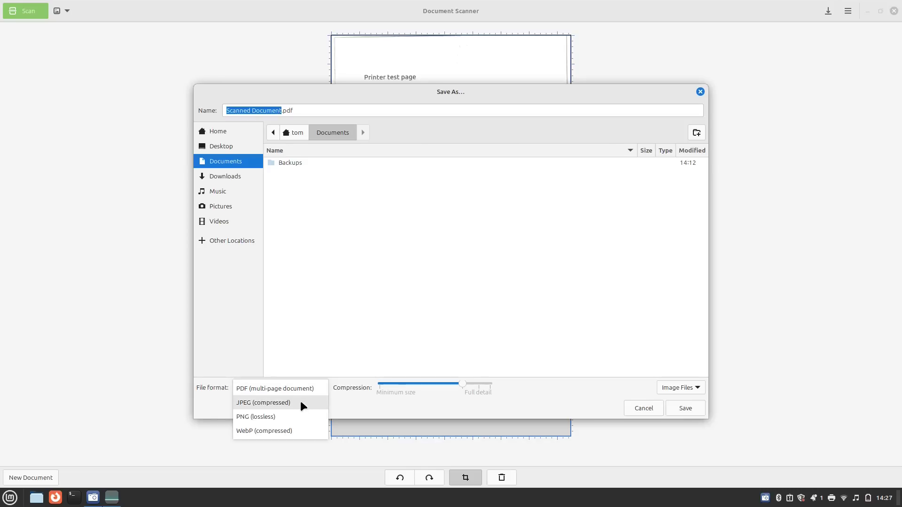
{"action": "left_click", "coordinate": [361, 336]}
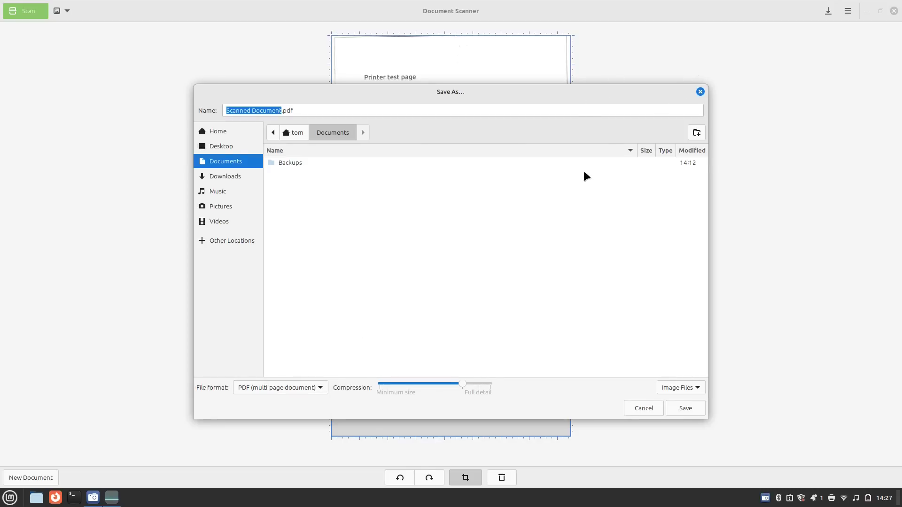
{"action": "left_click", "coordinate": [688, 405]}
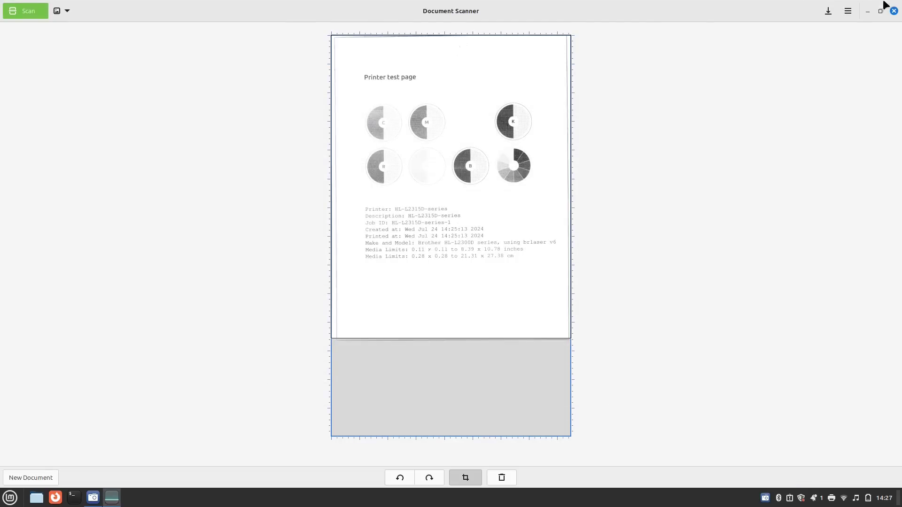
Step: Close Document Scanner and open the Documents folder in the file manager
{"action": "left_click", "coordinate": [893, 11]}
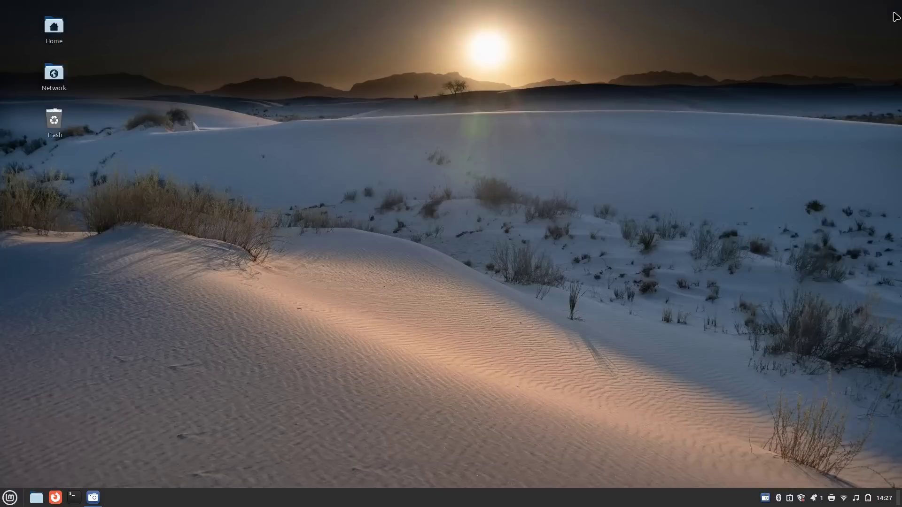
{"action": "left_click", "coordinate": [36, 497]}
{"action": "left_click", "coordinate": [249, 148]}
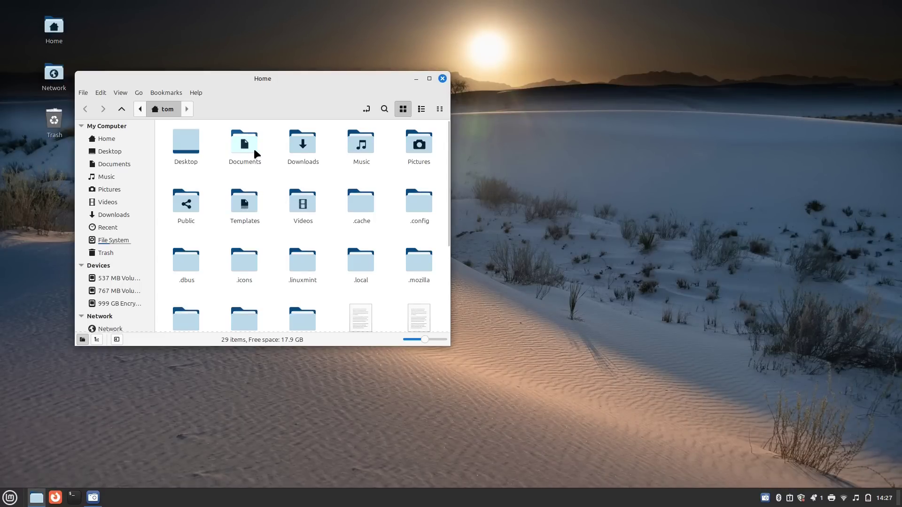
{"action": "double_click", "coordinate": [248, 150]}
Step: Open 'Scanned Document.pdf' to verify the scanned test page, then close the viewer and folder
{"action": "double_click", "coordinate": [242, 148]}
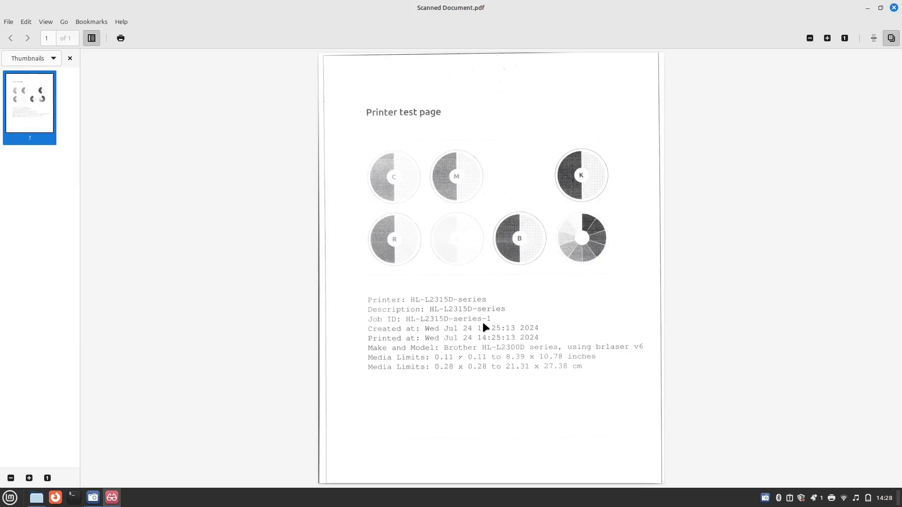
{"action": "left_click", "coordinate": [893, 8]}
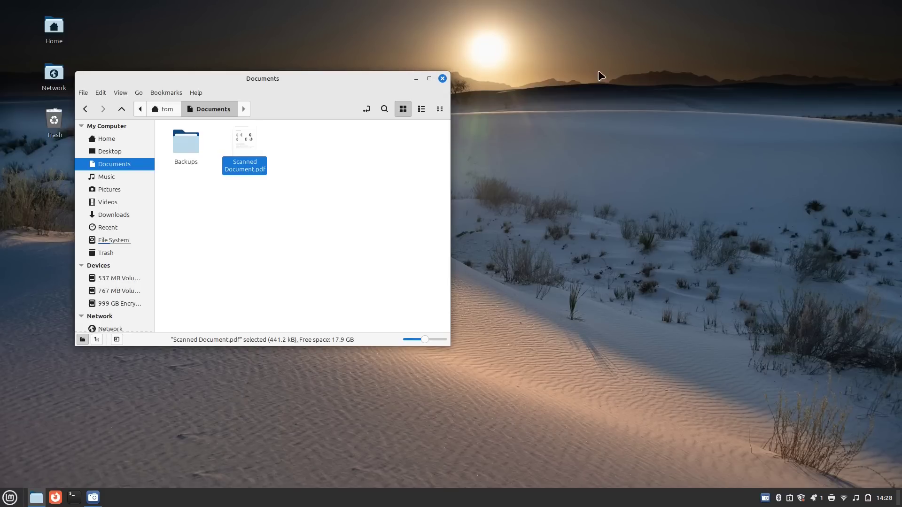
{"action": "left_click", "coordinate": [442, 79]}
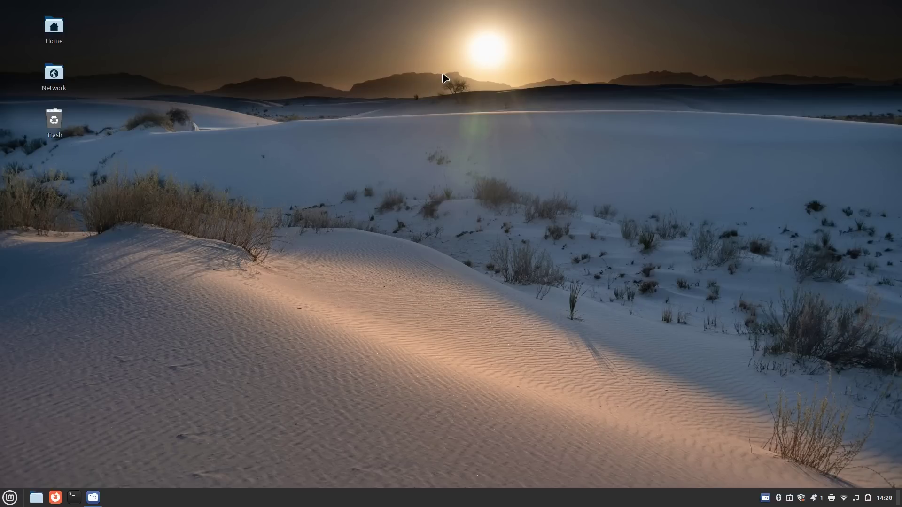